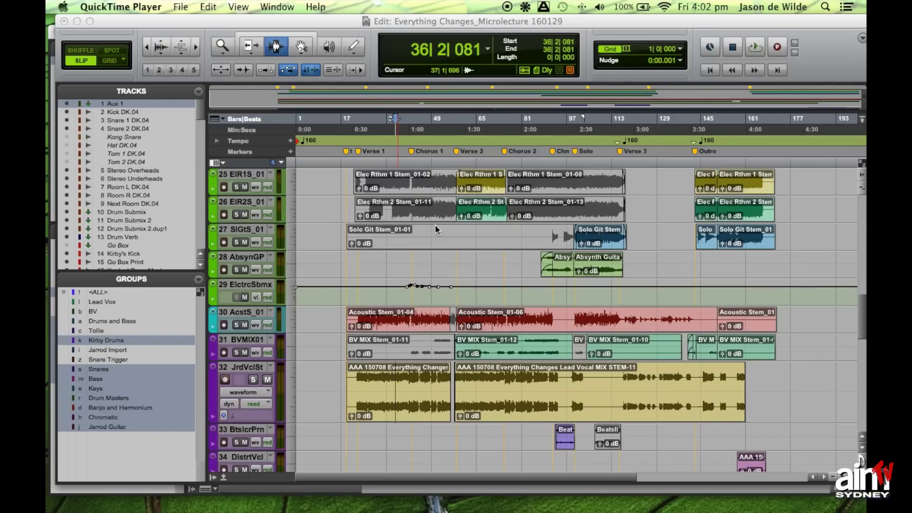
Bring the 'Everything Changes' session forward and place insertion points along the lead vocal
left_click(177, 25)
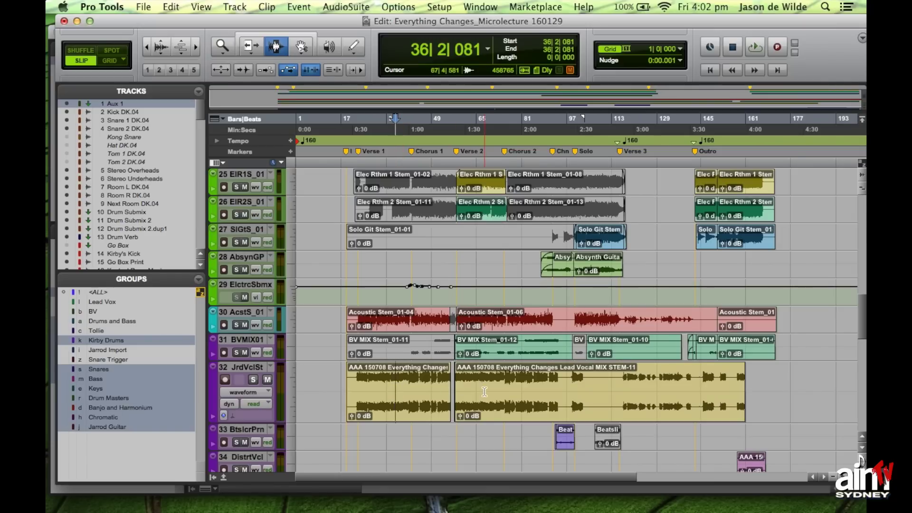
left_click(401, 394)
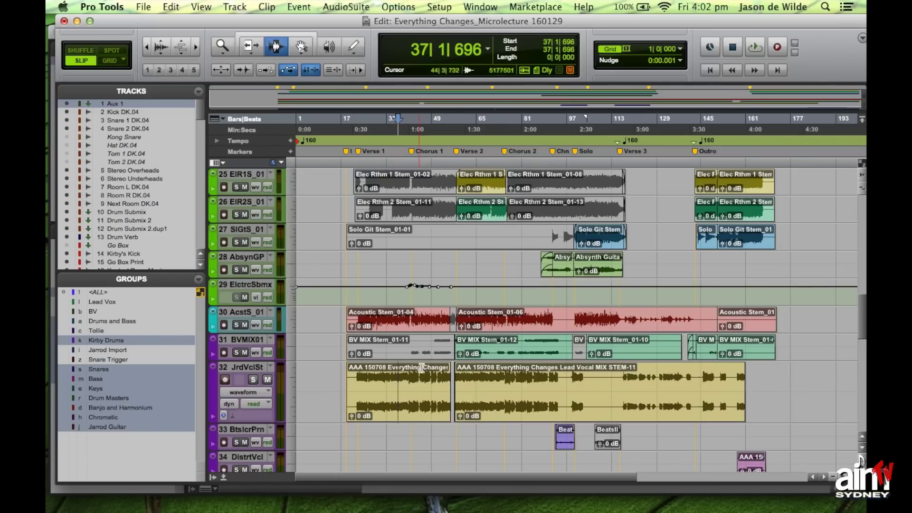
left_click(505, 361)
left_click(510, 368)
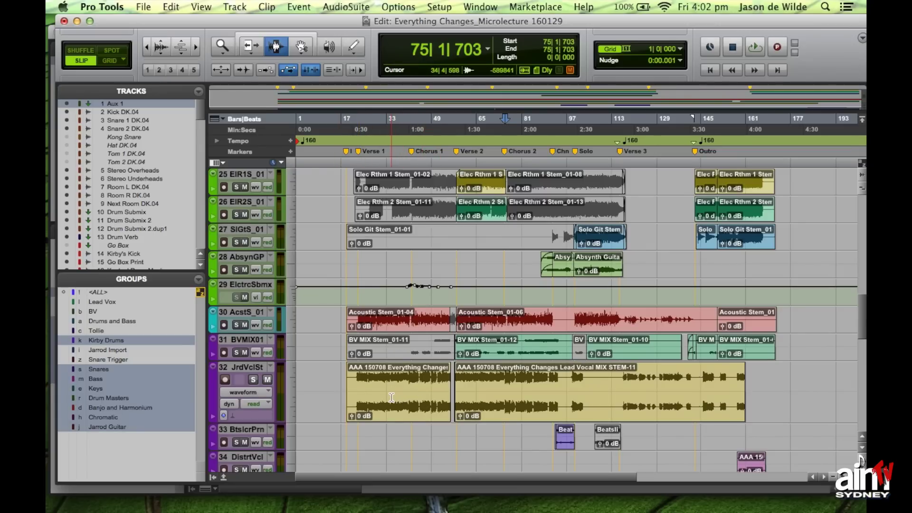
Drag-select ranges on the lead vocal and BV MIX clips, ending on the lead vocal around bars 36–42
left_click_drag(392, 396, 421, 395)
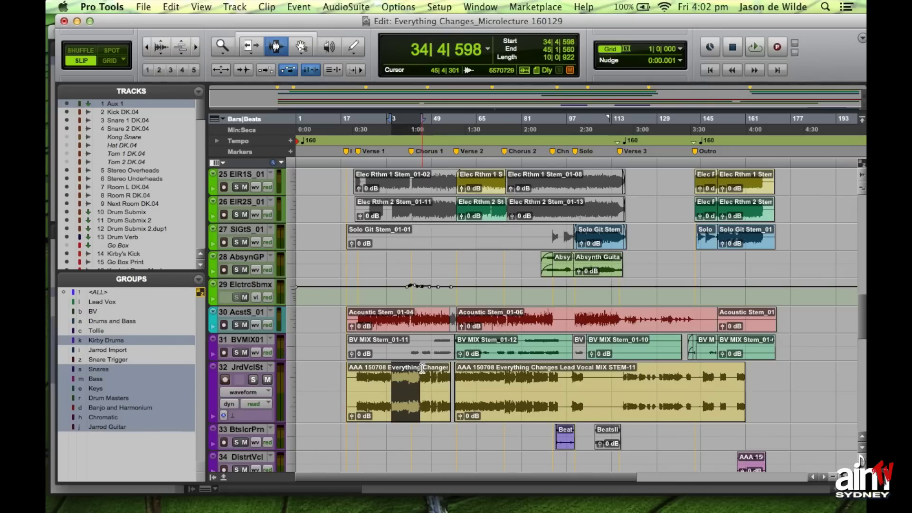
left_click_drag(398, 392, 429, 392)
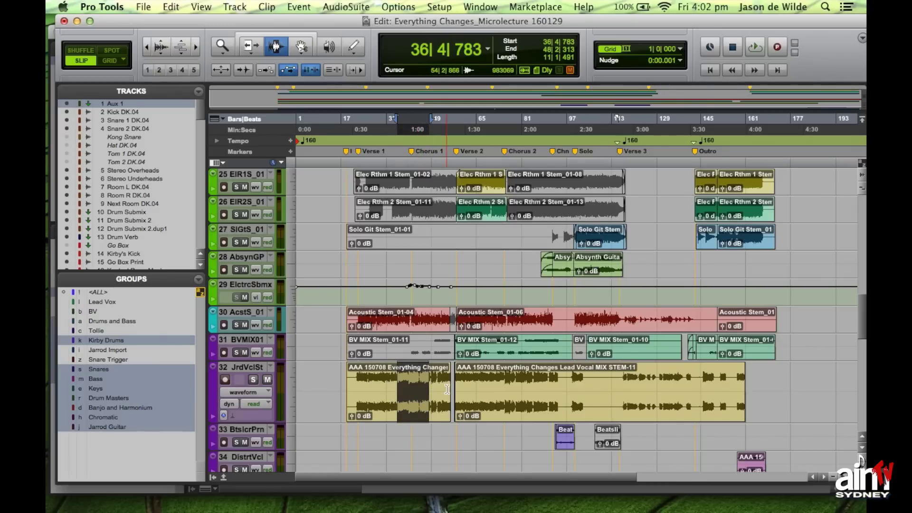
left_click_drag(547, 344, 517, 346)
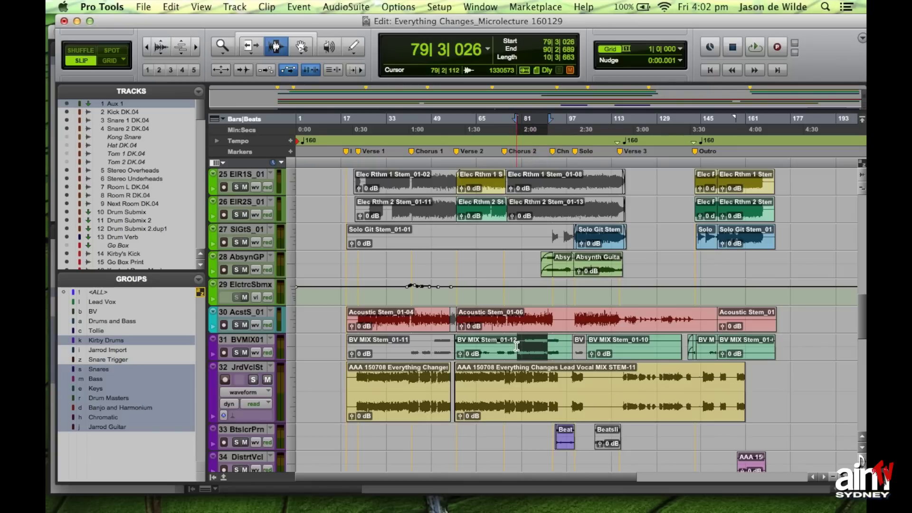
left_click_drag(397, 392, 425, 391)
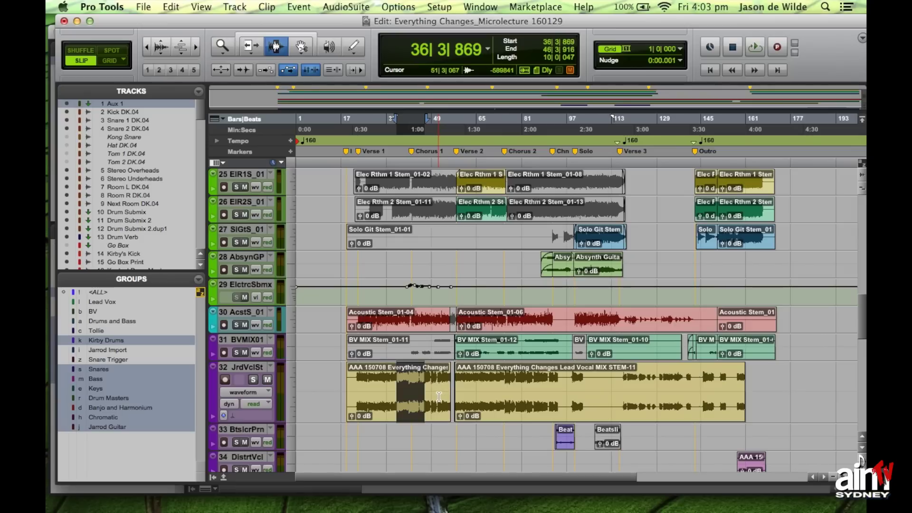
Adjust the vocal selection's edges, then select track 32 afresh from 38|3|179 to 51|2|153
left_click(436, 405, "shift")
left_click_drag(435, 405, 532, 387)
left_click(400, 385, "shift")
left_click_drag(392, 384, 481, 387)
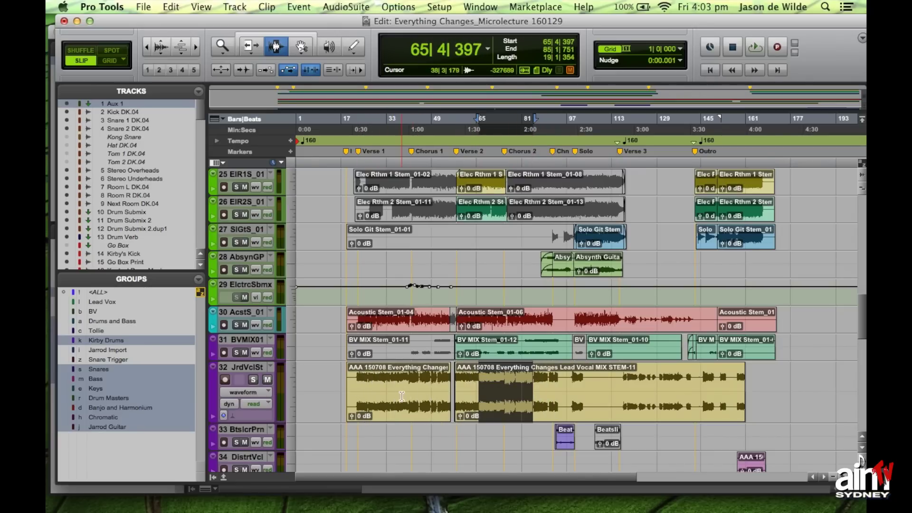
left_click_drag(402, 393, 437, 394)
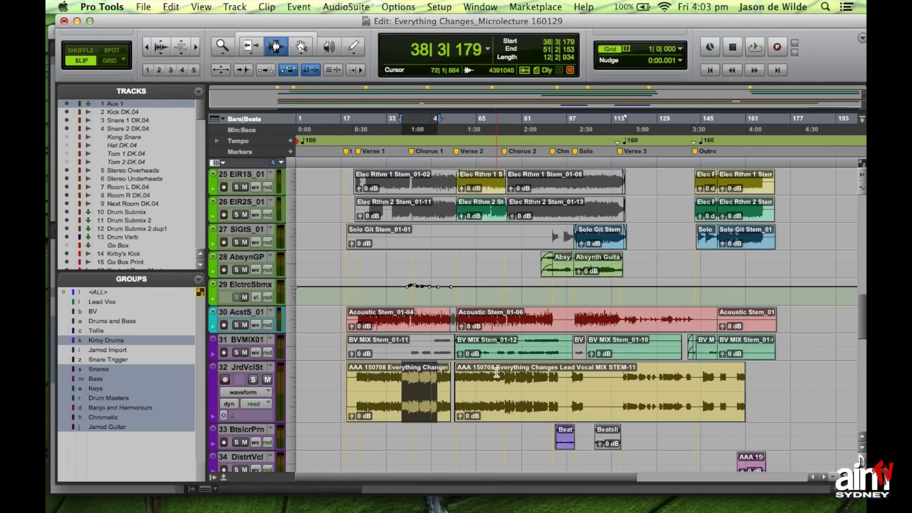
Zoom in on the vocal selection and drag its start to bar 40
key("super+bracketright")
key("super+bracketright")
key("super+bracketright")
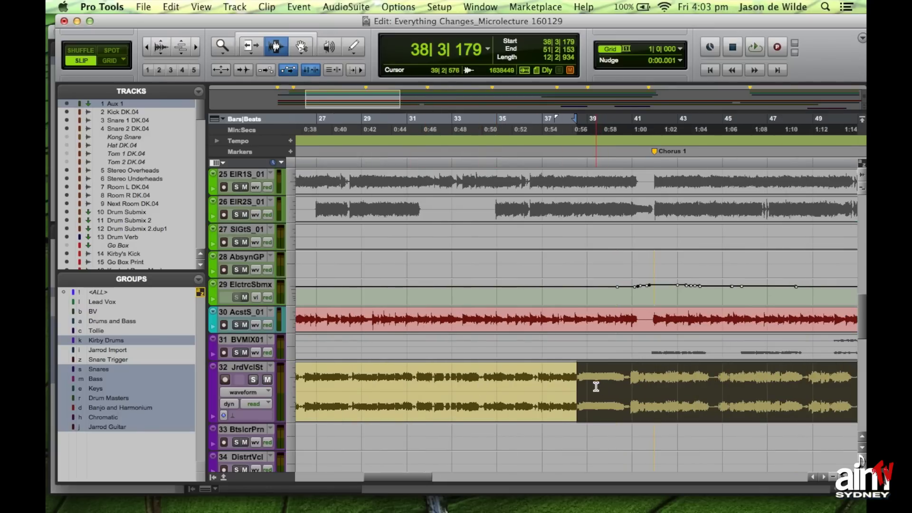
left_click_drag(578, 404, 628, 400)
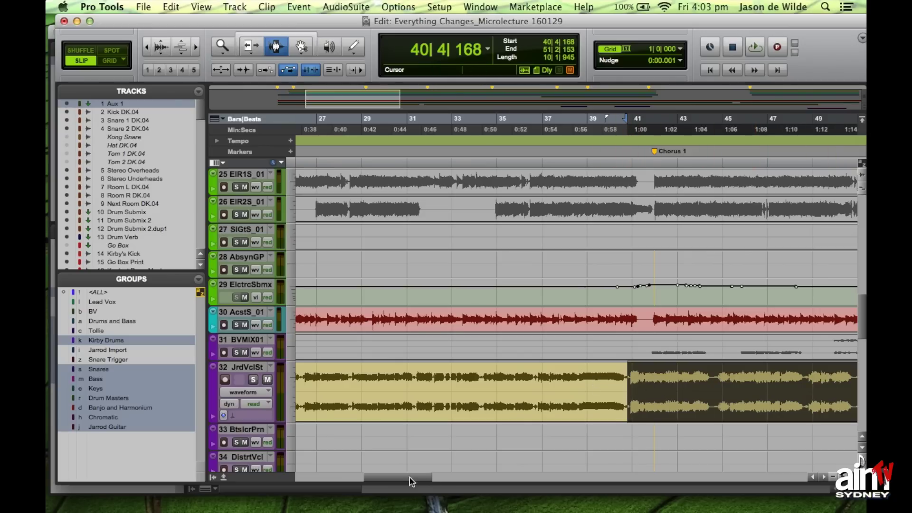
mouse_move(412, 481)
left_mouse_down()
mouse_move(451, 481)
mouse_move(397, 480)
left_mouse_up()
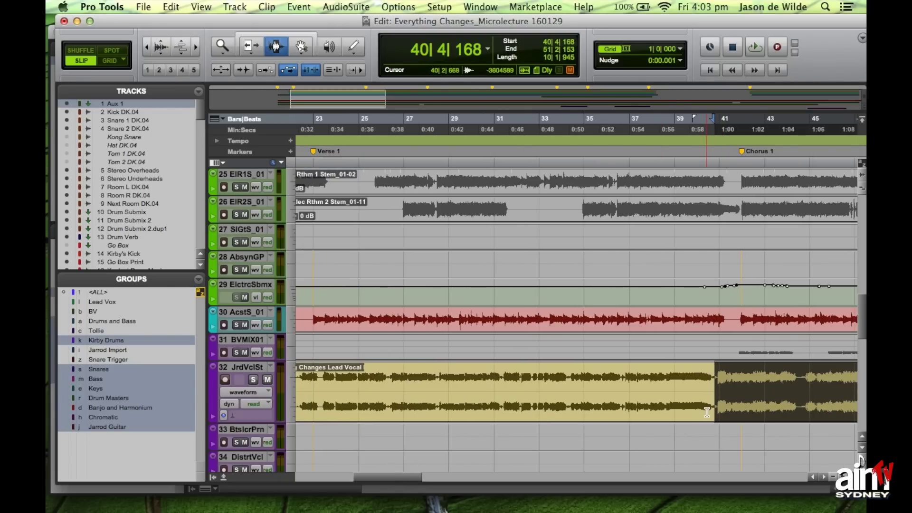
key("Right")
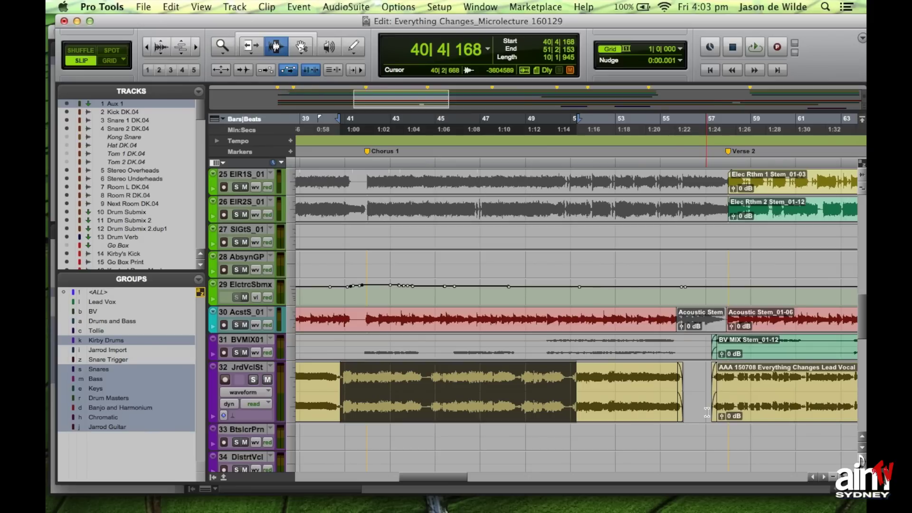
key("super+bracketleft")
key("super+bracketleft")
key("super+bracketright")
key("super+bracketright")
key("super+bracketright")
key("super+bracketright")
key("super+bracketright")
key("super+bracketright")
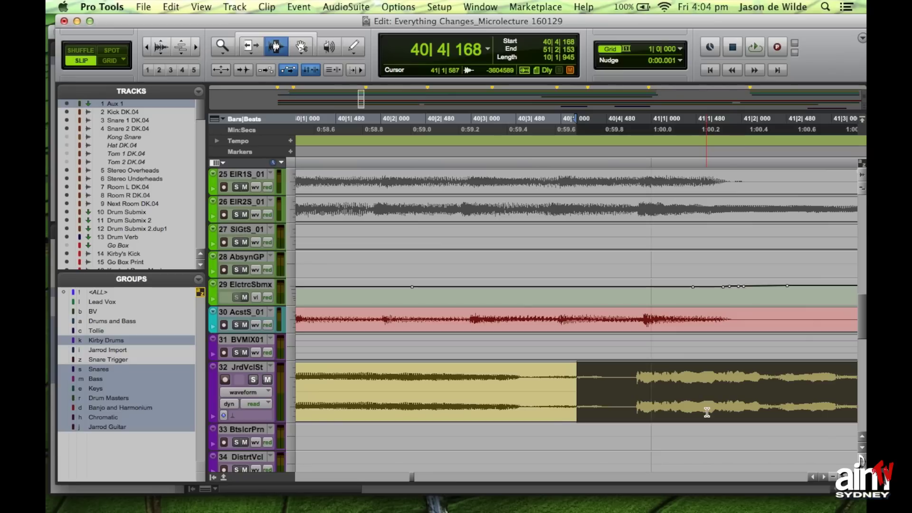
Trim the selection end to 50|4|271 and fine-tune the start to 40|4|762
key("Right")
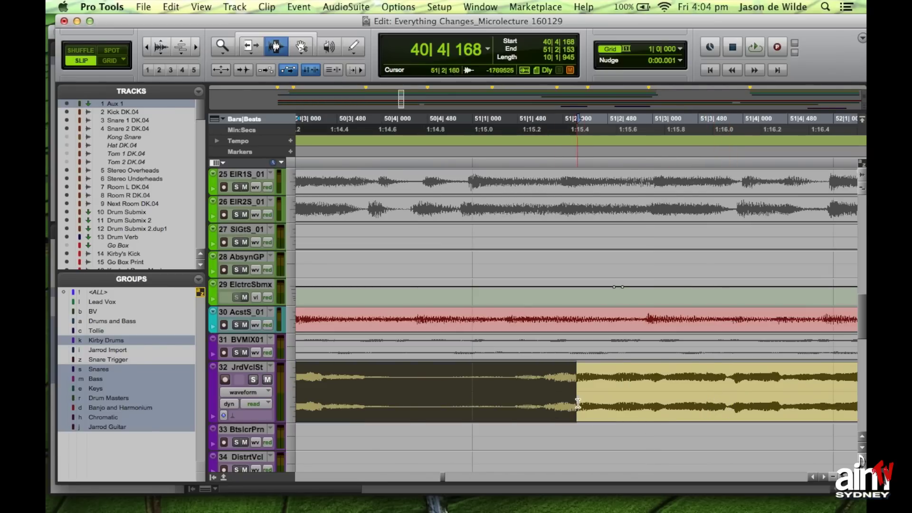
left_click_drag(577, 397, 408, 389)
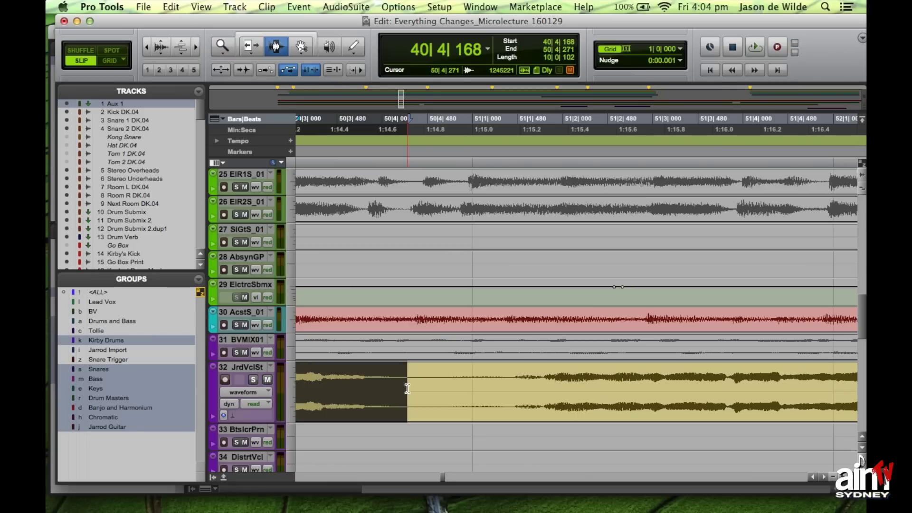
key("Left")
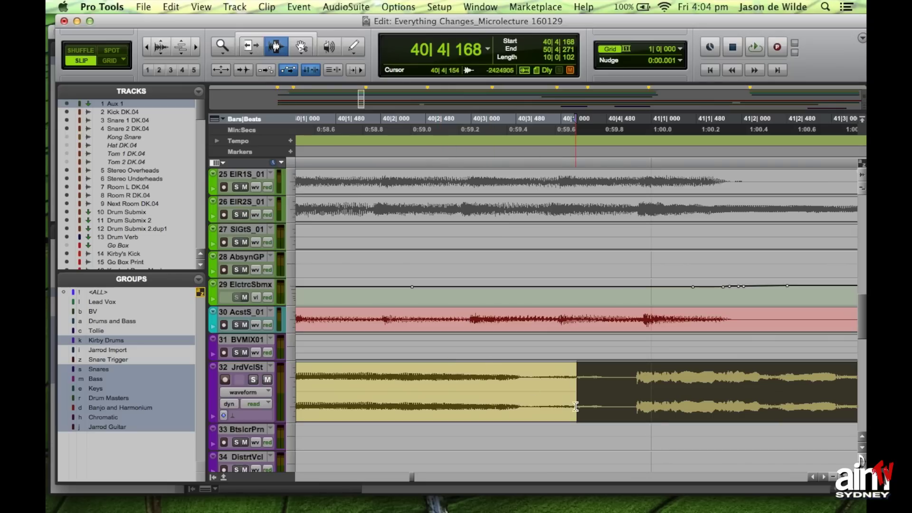
left_click_drag(570, 397, 633, 396)
key("super+bracketleft")
key("super+bracketleft")
key("super+bracketleft")
key("super+bracketleft")
key("super+bracketleft")
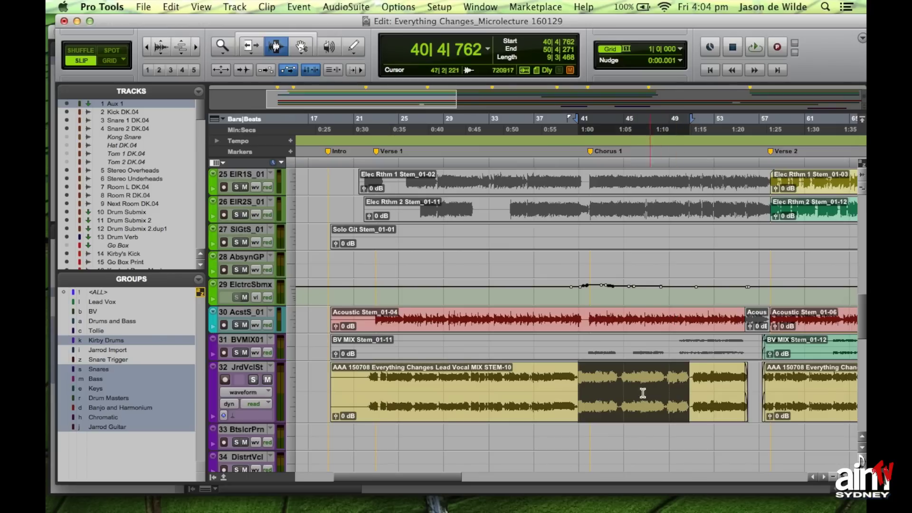
Add tracks 30 (AcstS_01) and 31 (BVMIX01) to the 40|4|762–50|4|271 time selection
left_click(591, 323, "shift")
left_click(642, 353, "shift")
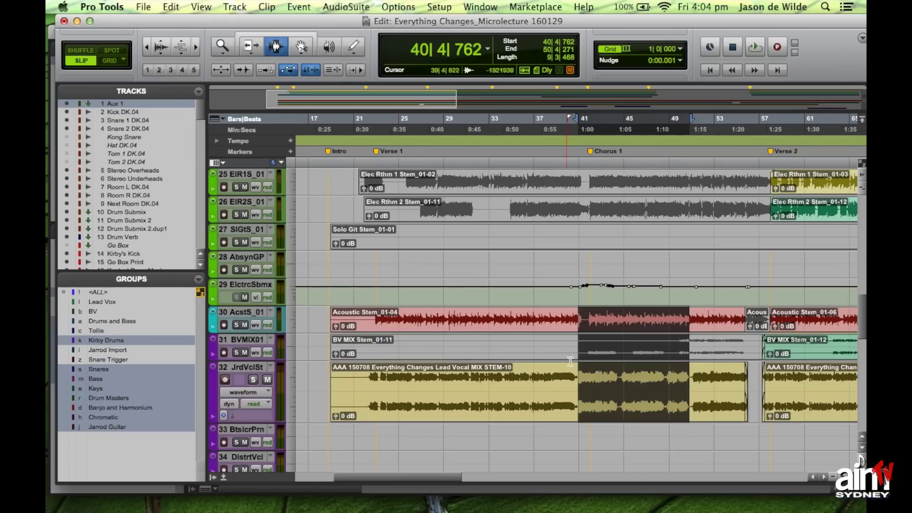
Clear the range, switch to the Grabber, and try moving the Beatslicer Print_06-01 clip earlier
left_click(510, 385)
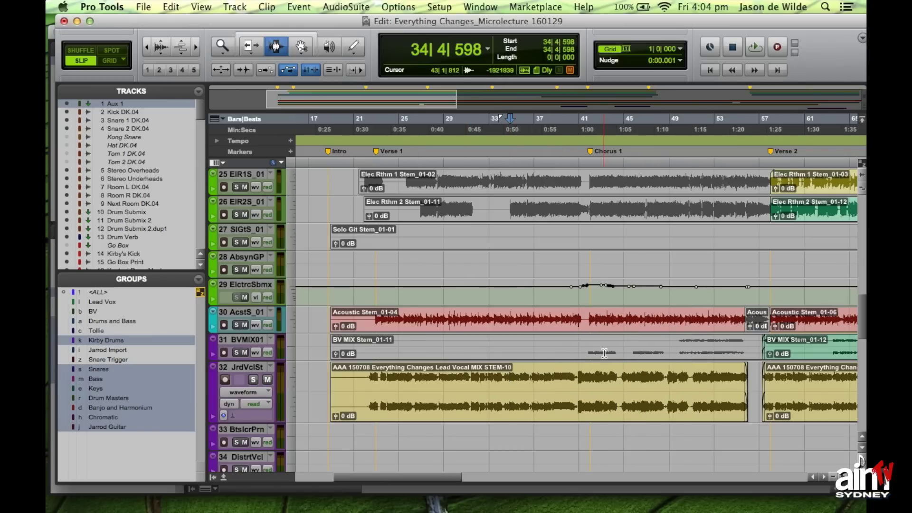
scroll(605, 353, "right", 10)
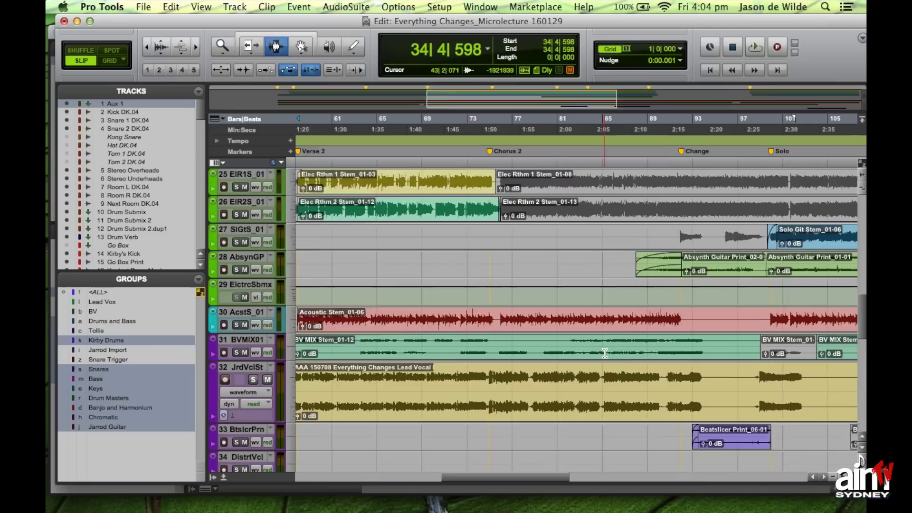
scroll(604, 353, "right", 5)
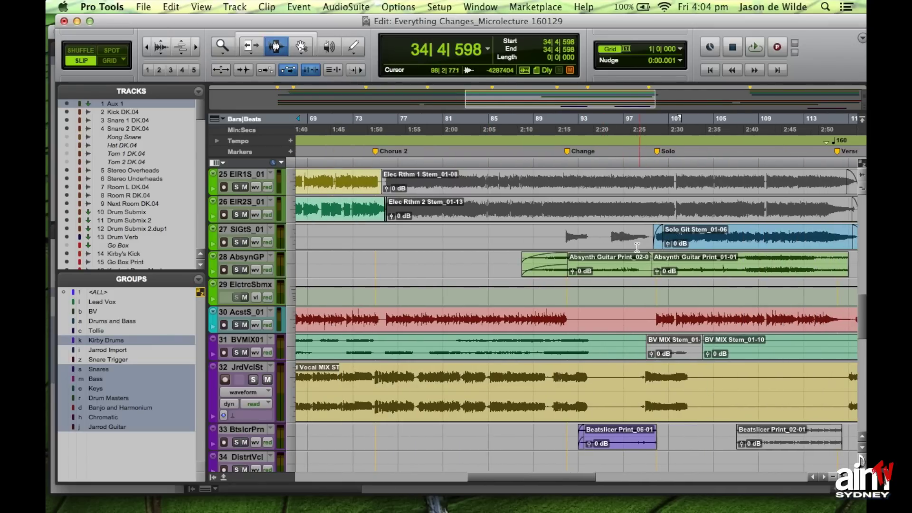
left_click(301, 48)
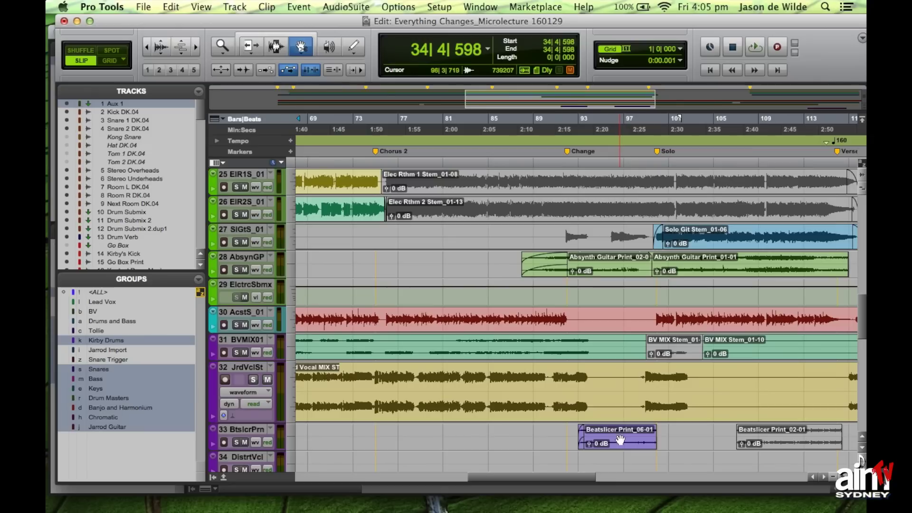
mouse_move(620, 441)
left_mouse_down()
mouse_move(546, 442)
mouse_move(622, 440)
left_mouse_up()
Move the two Absynth Guitar clips on track 28 earlier, to about 81|4 and 95|4
left_click(622, 261)
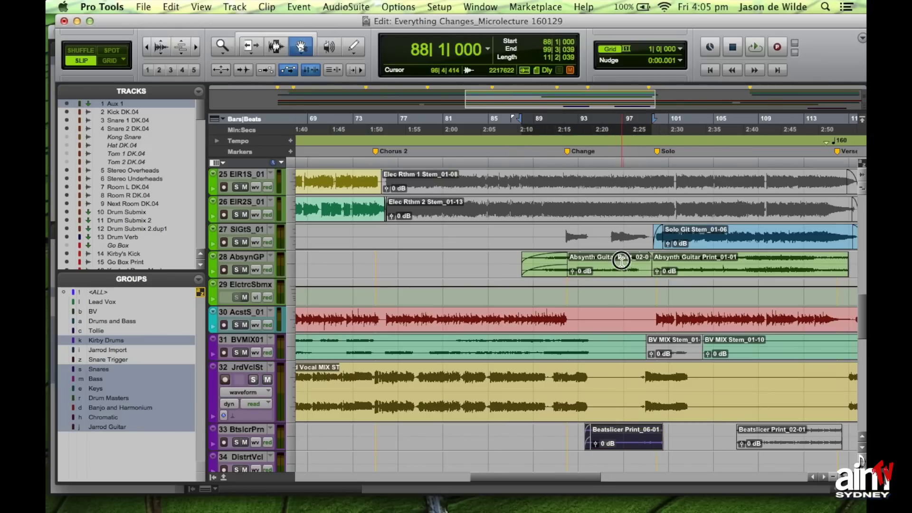
left_click_drag(622, 261, 553, 263)
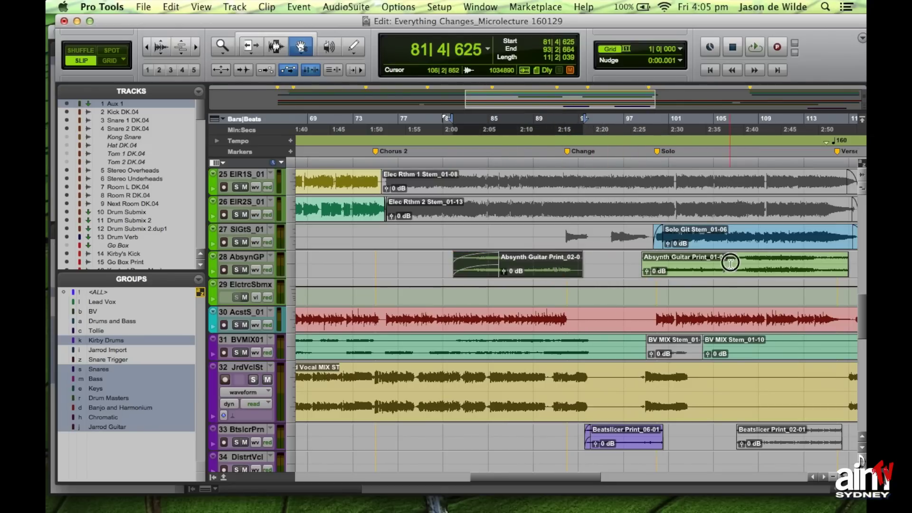
left_click_drag(730, 262, 699, 263)
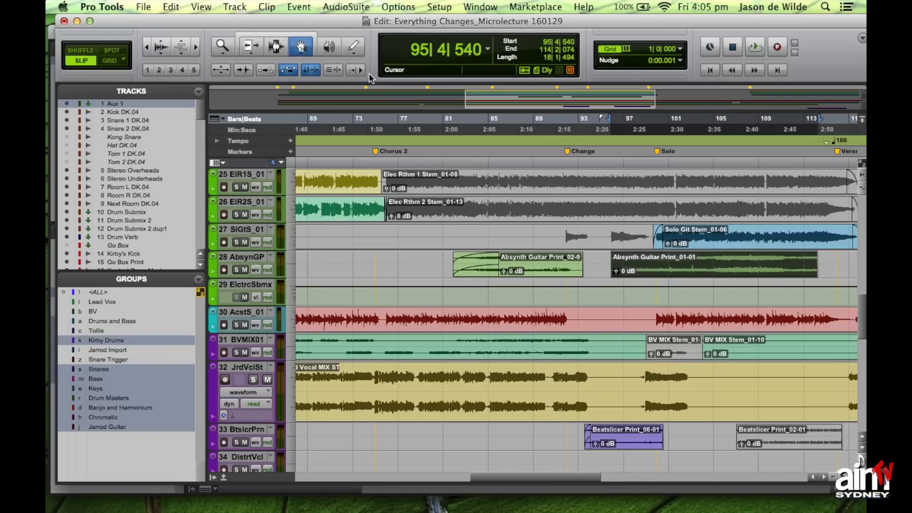
Set the Grabber tool to Time mode
left_click(301, 49)
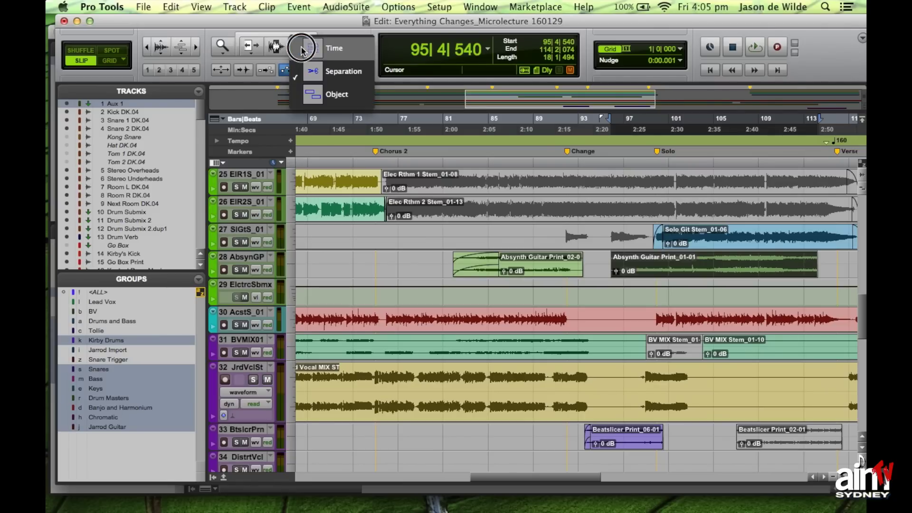
mouse_move(301, 49)
left_mouse_down()
mouse_move(315, 67)
mouse_move(316, 89)
mouse_move(322, 59)
mouse_move(314, 104)
mouse_move(315, 50)
left_mouse_up()
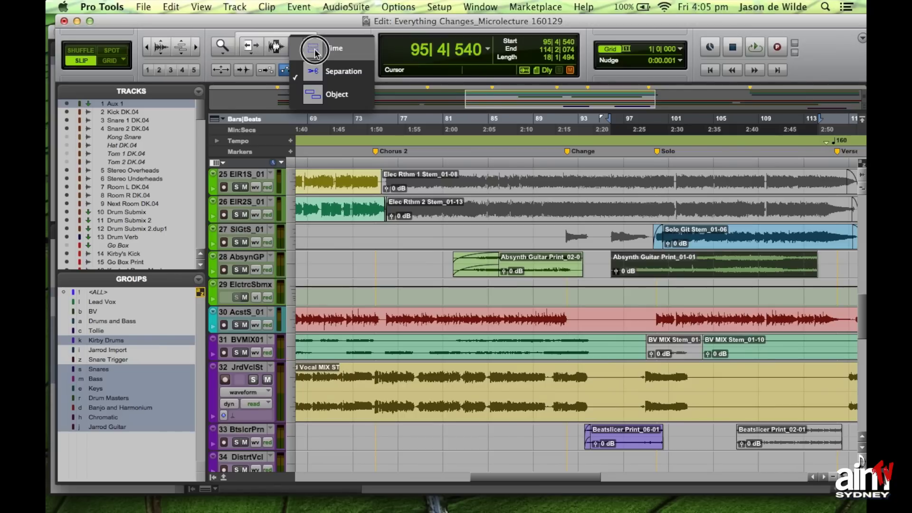
left_click_drag(314, 51, 315, 51)
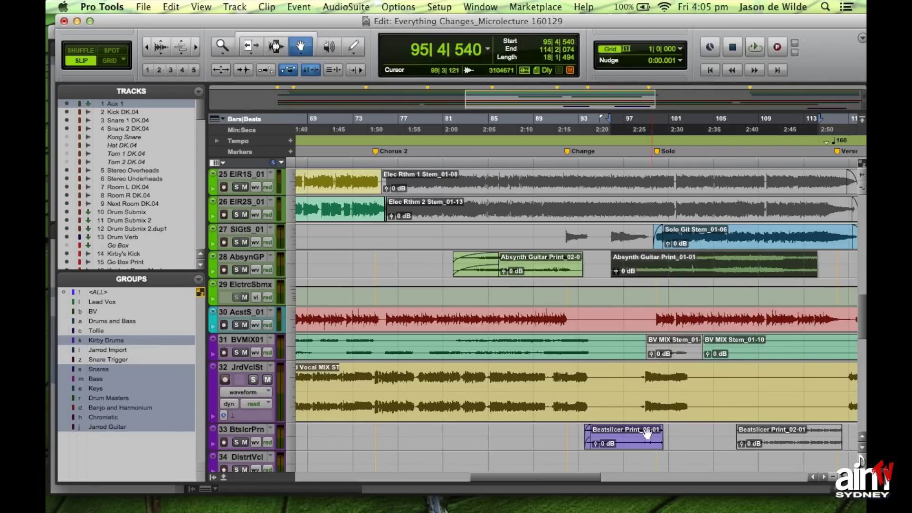
Move Beatslicer Print_06-01 to near bar 88 and the Absynth Guitar clips to bars 76 and 91
left_click_drag(632, 438, 667, 439)
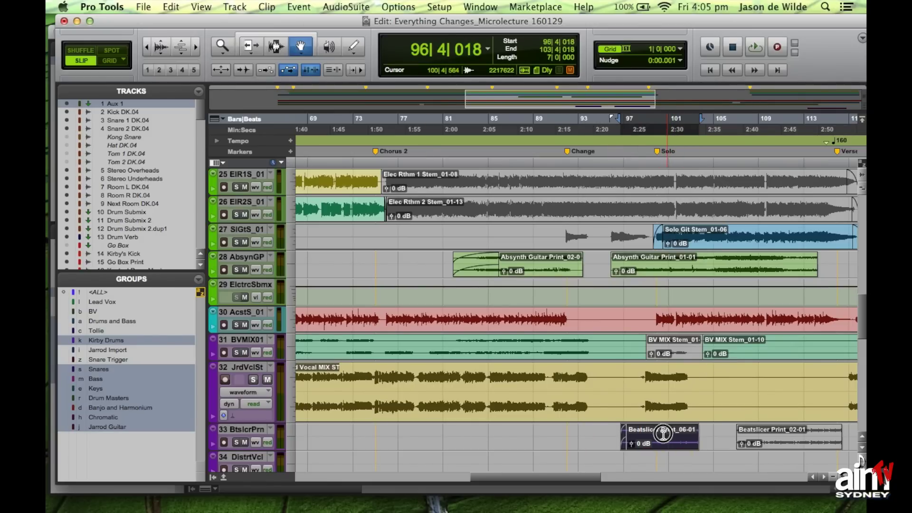
left_click_drag(627, 439, 531, 439)
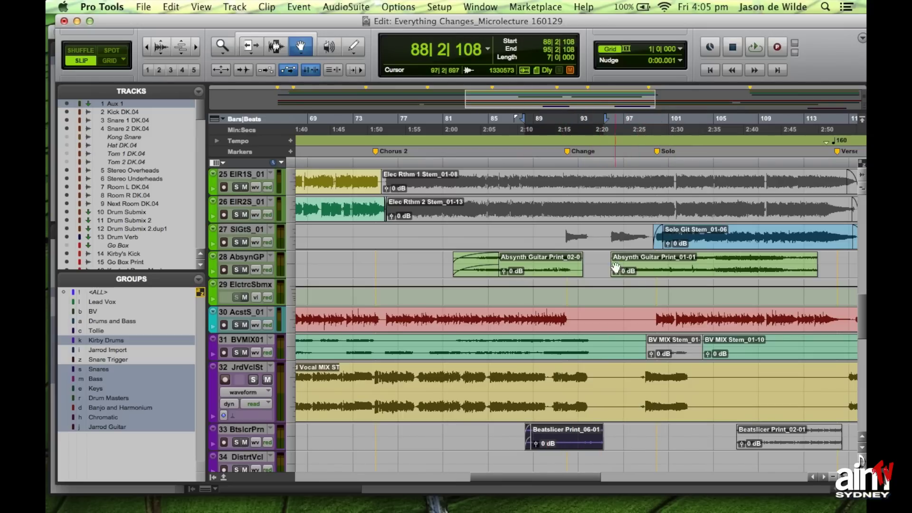
left_click_drag(552, 259, 495, 259)
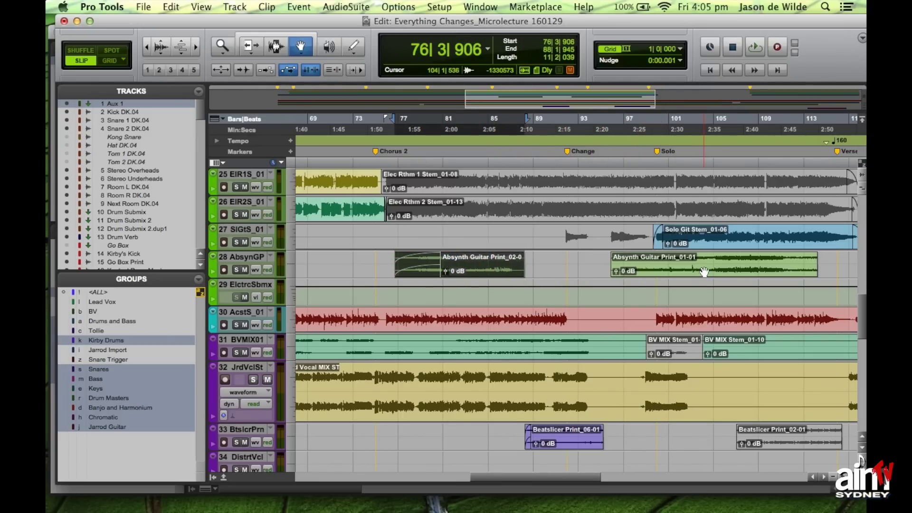
left_click_drag(705, 268, 649, 270)
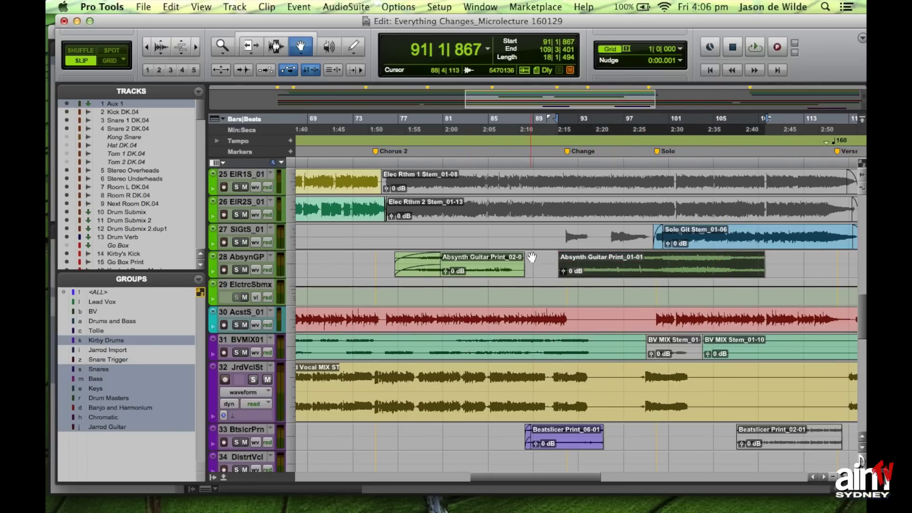
Select each Absynth Guitar clip on track 28 and bring up the grabber mode list
left_click(479, 269)
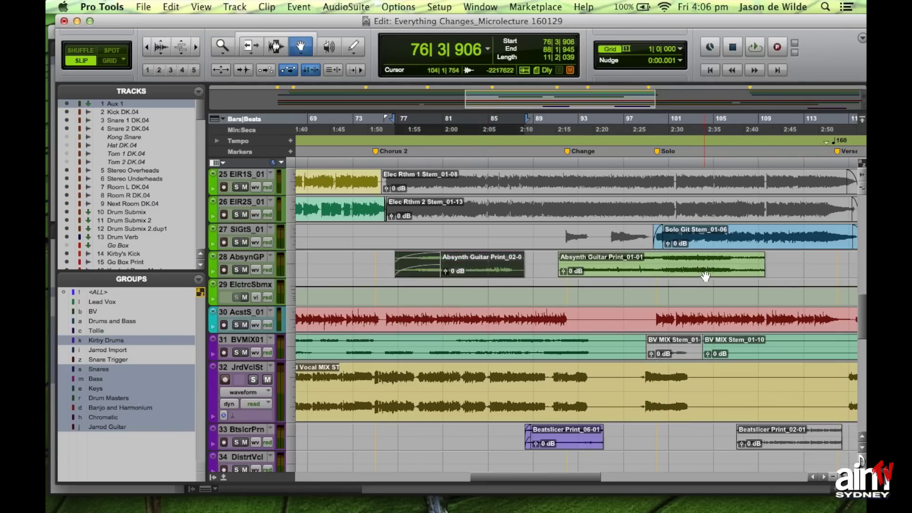
left_click(669, 271)
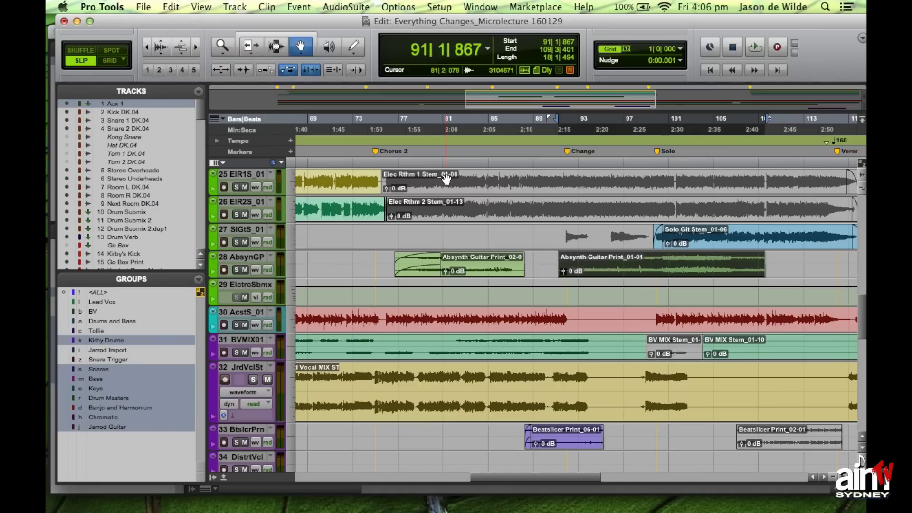
left_click_drag(306, 49, 320, 73)
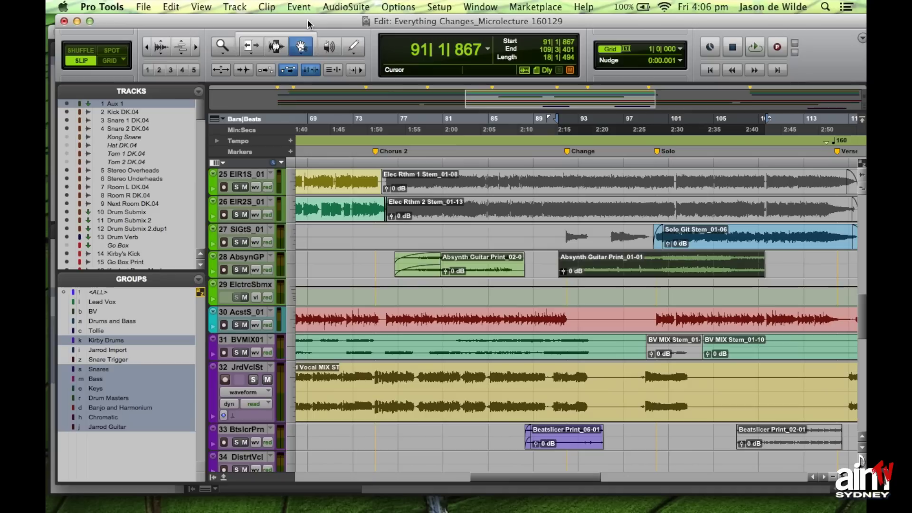
Mark bars 97–103 on the vocal, drag that section later with Separation Grabber, and undo
left_click(275, 48)
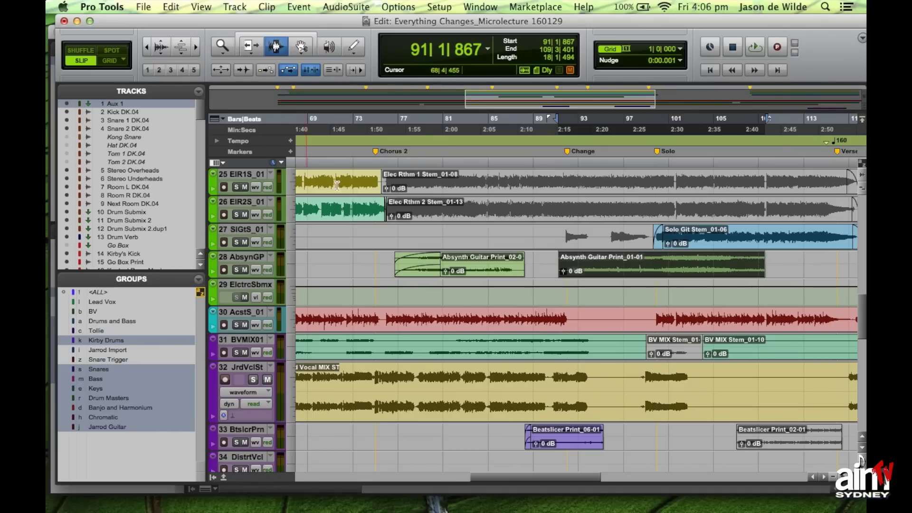
left_click_drag(635, 387, 696, 392)
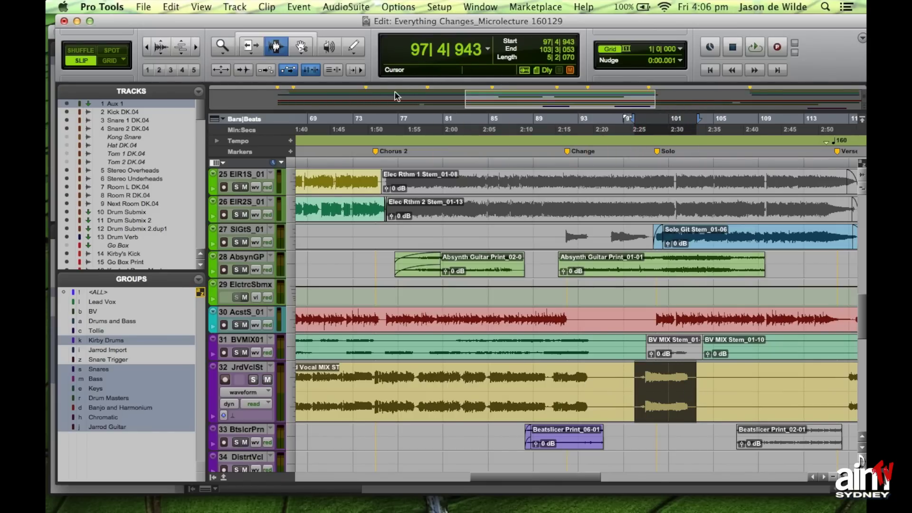
left_click(301, 50)
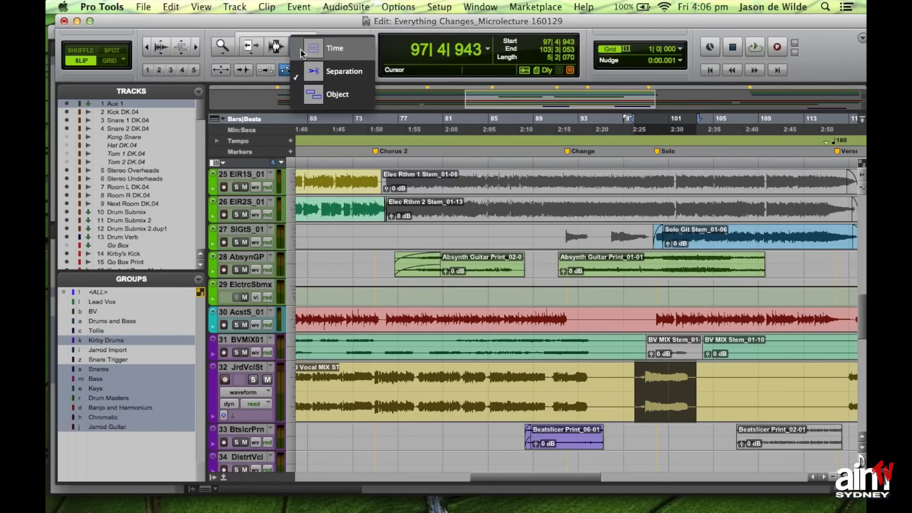
left_click(318, 74)
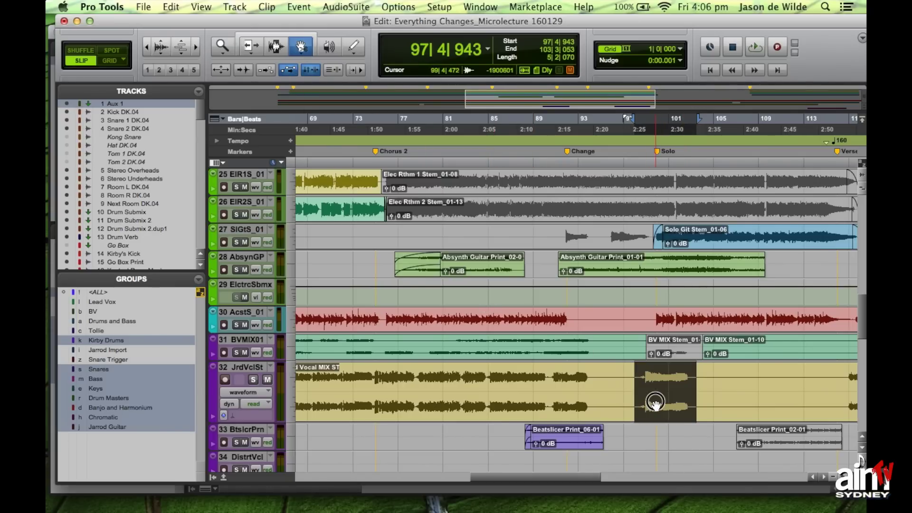
left_click_drag(656, 402, 766, 401)
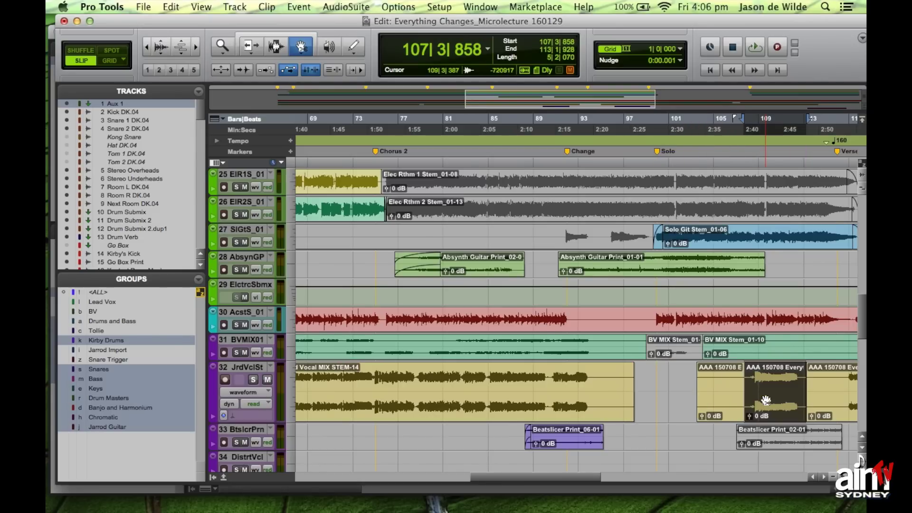
key("super+z")
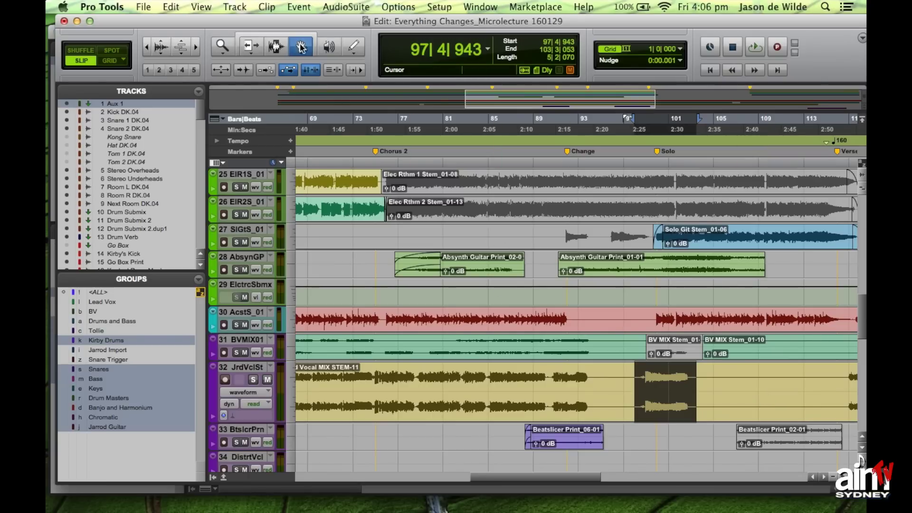
Repeat with bars 97–104, lifting the vocal section to bar 105 with Separation Grabber, then undo
left_click(300, 46)
left_click(322, 52)
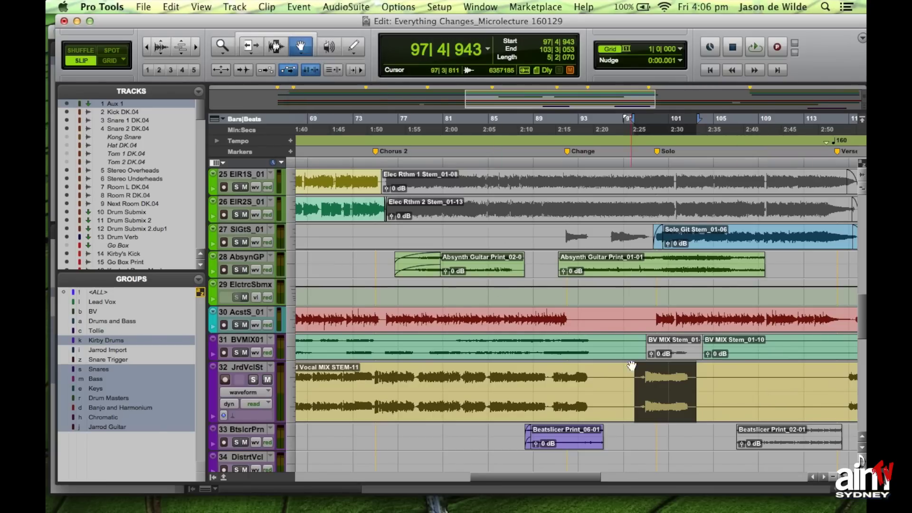
left_click(665, 392)
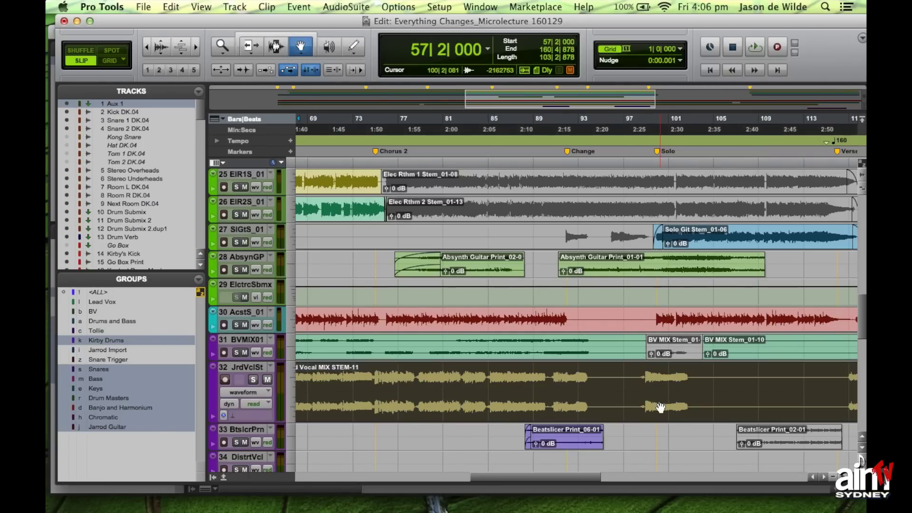
left_click(270, 52)
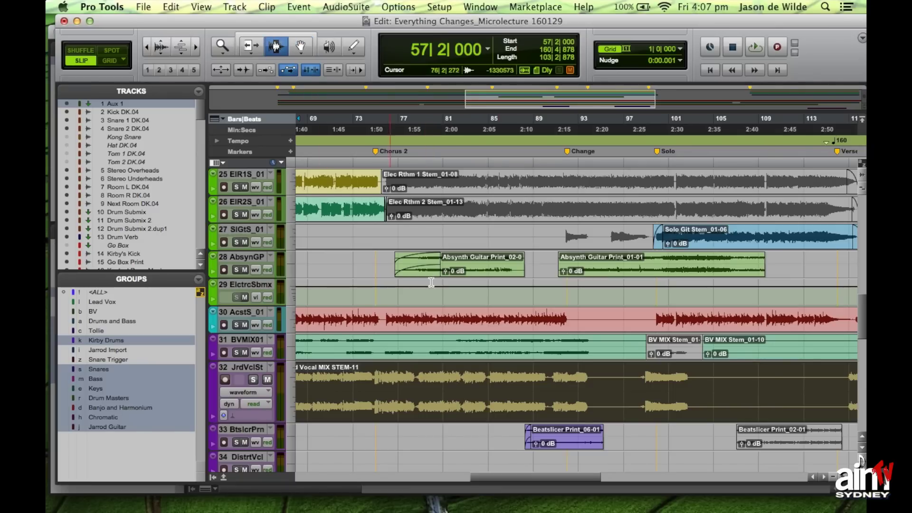
left_click_drag(626, 394, 703, 394)
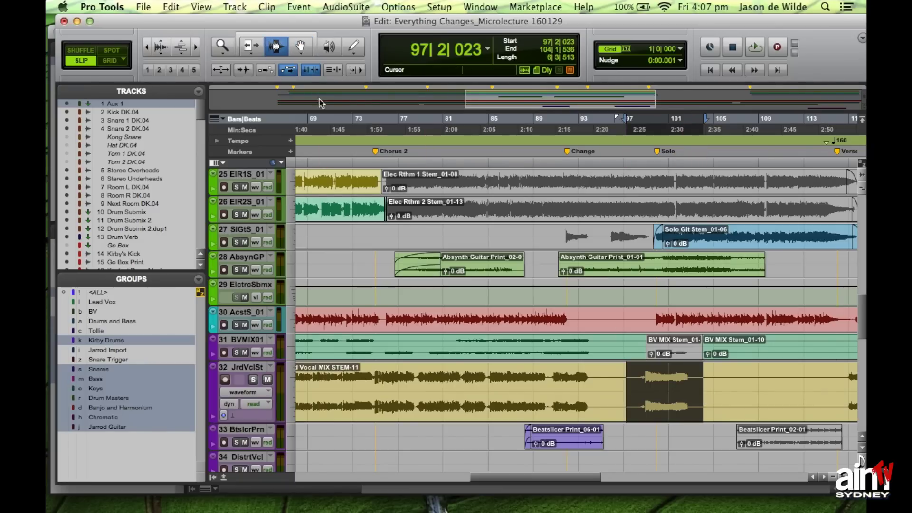
left_click_drag(306, 46, 342, 90)
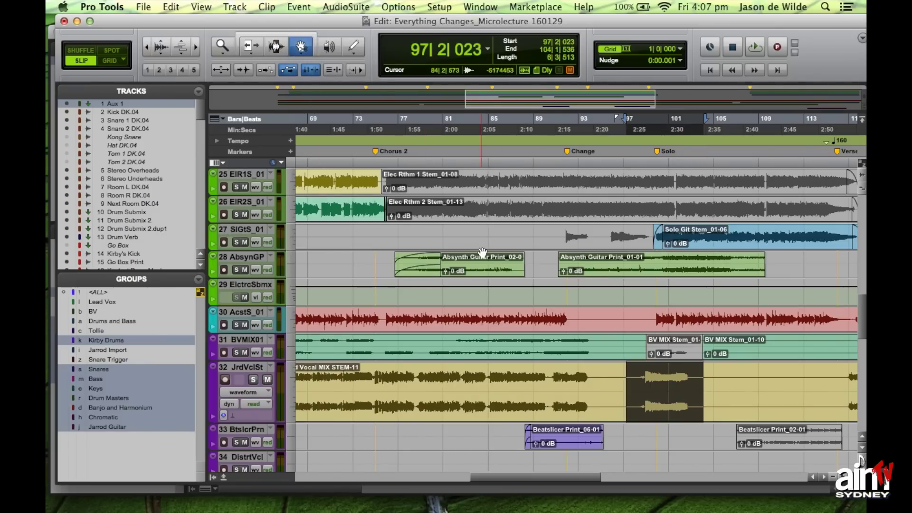
left_click_drag(643, 384, 741, 387)
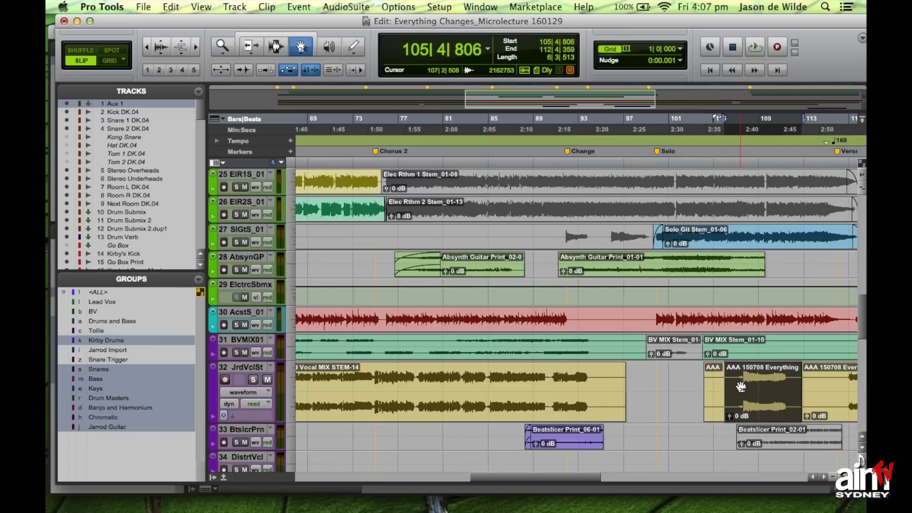
key("super+z")
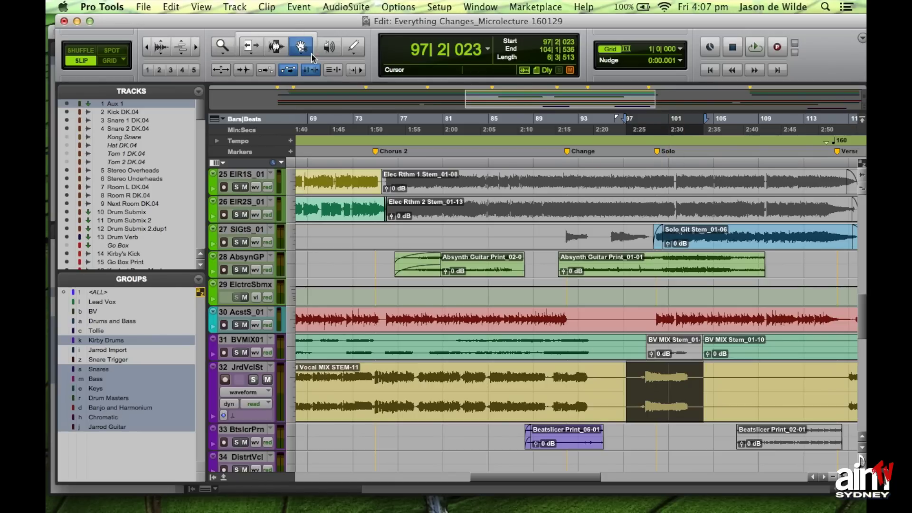
Select the track 32 vocal range from 97|4|288 to 105|1|847
left_click(573, 443)
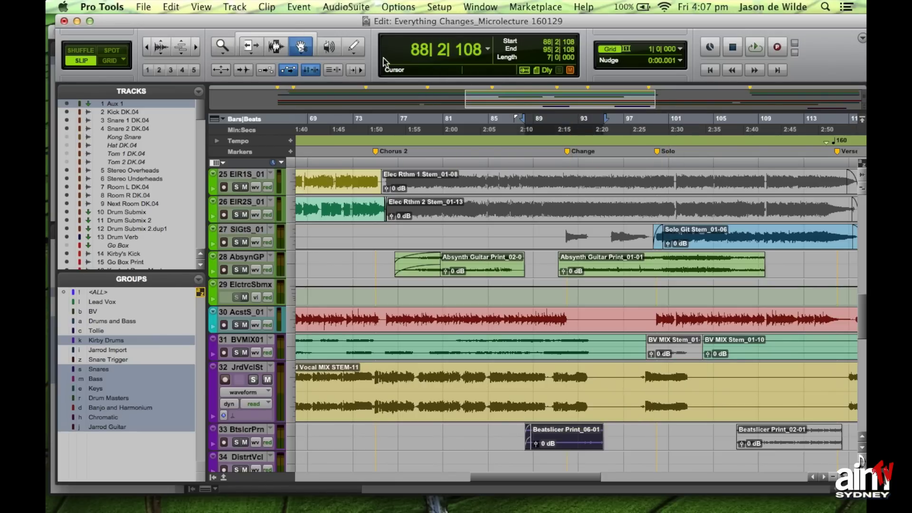
left_click(279, 50)
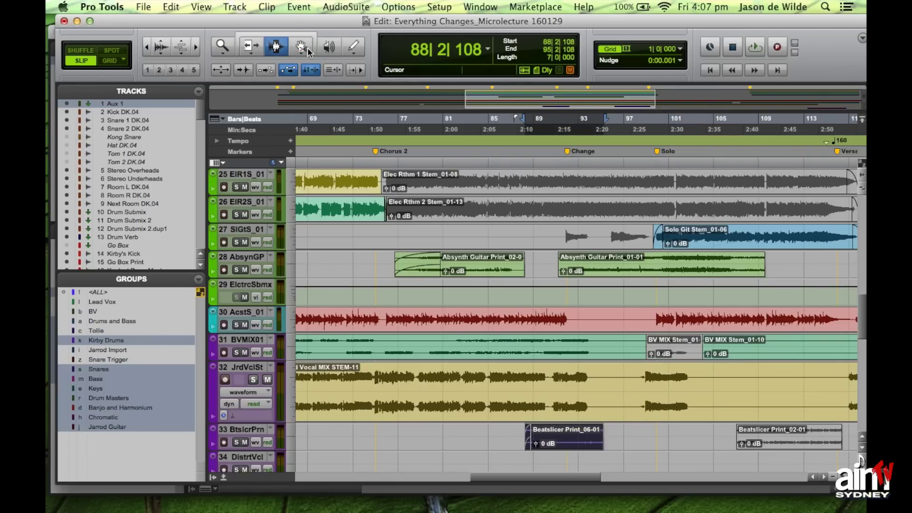
left_click_drag(633, 402, 716, 400)
Make track 33 taller and increase the waveform height
key("F8")
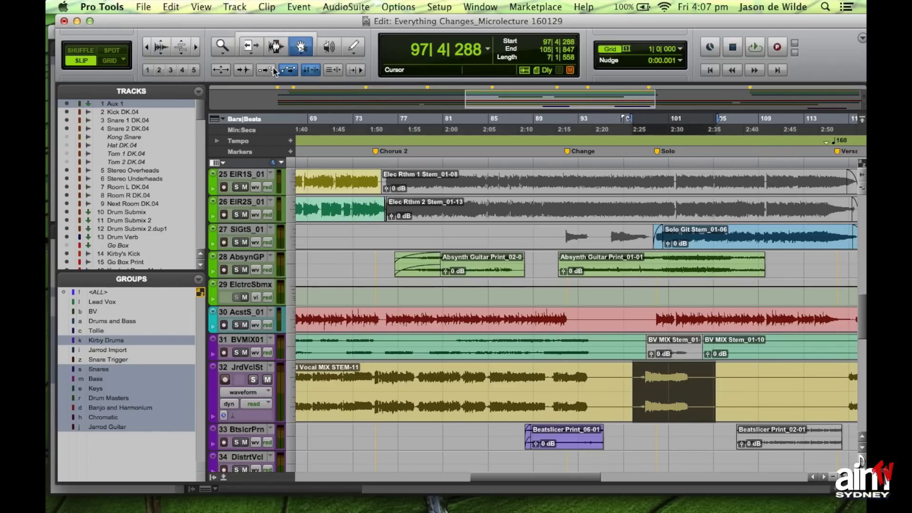
left_click(248, 50)
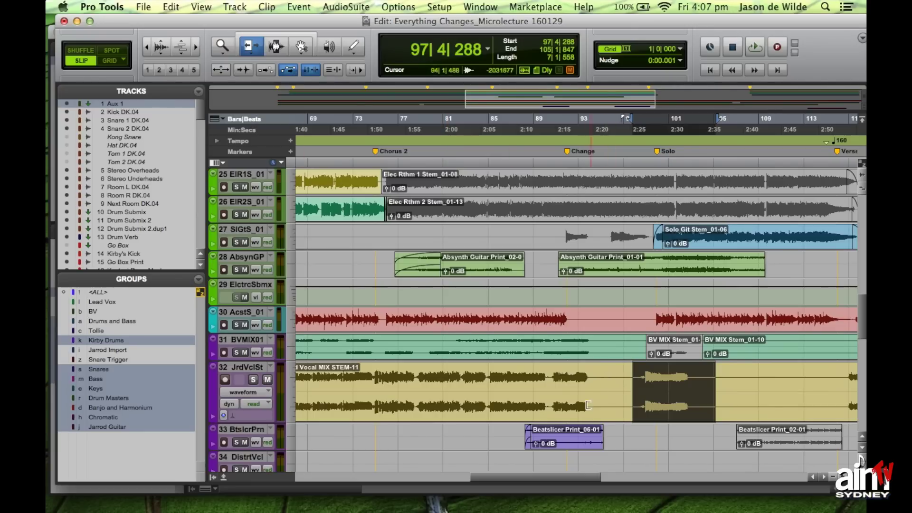
left_click(291, 440)
left_click(323, 449)
scroll(584, 422, "down", 3)
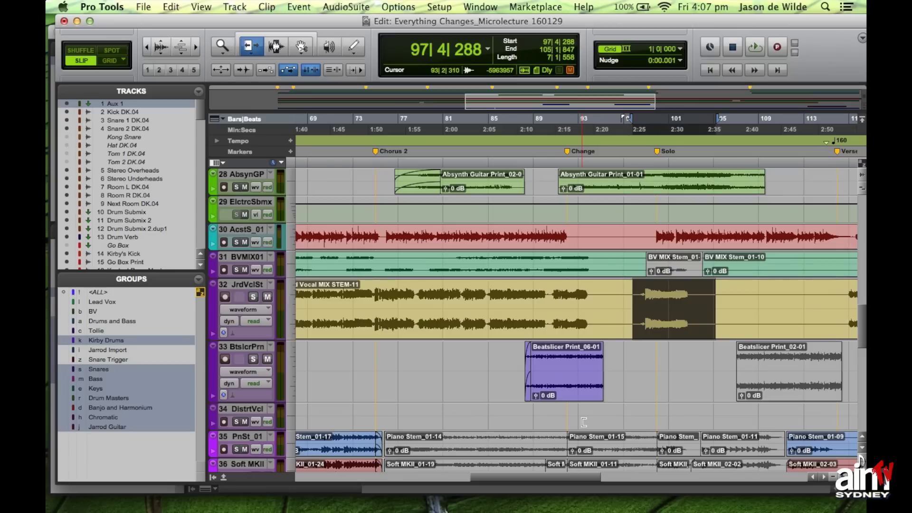
left_click(162, 46)
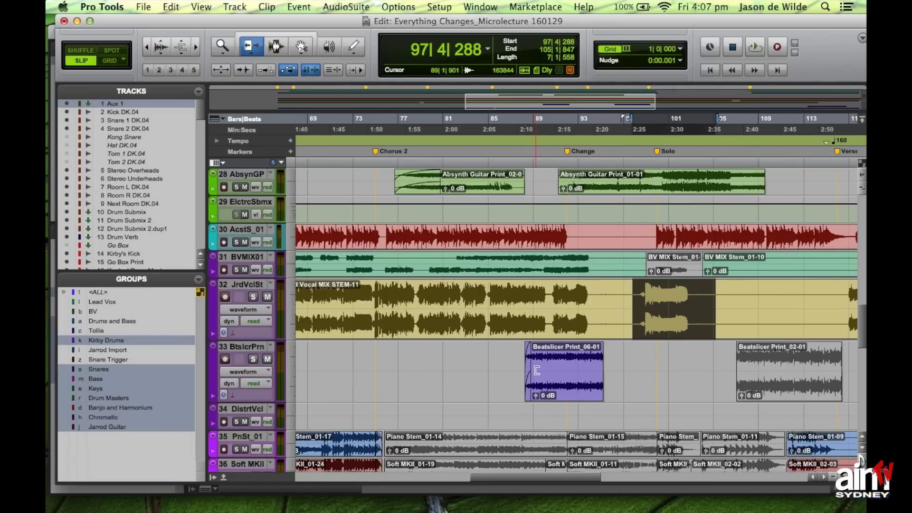
Trim Beatslicer Print_06-01 with the Trim tool so it runs 89|1|683 to 92|3|568
mouse_move(536, 371)
left_mouse_down()
mouse_move(486, 369)
mouse_move(527, 371)
left_mouse_up()
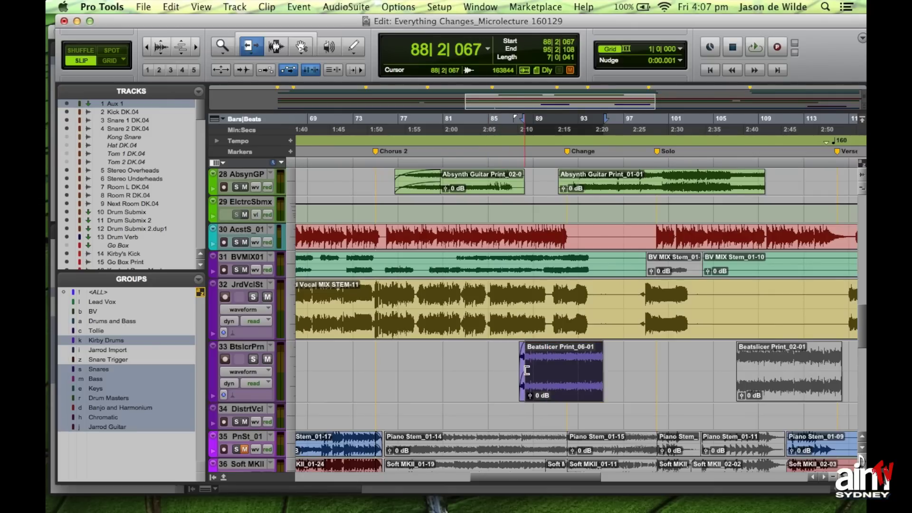
left_click(276, 46)
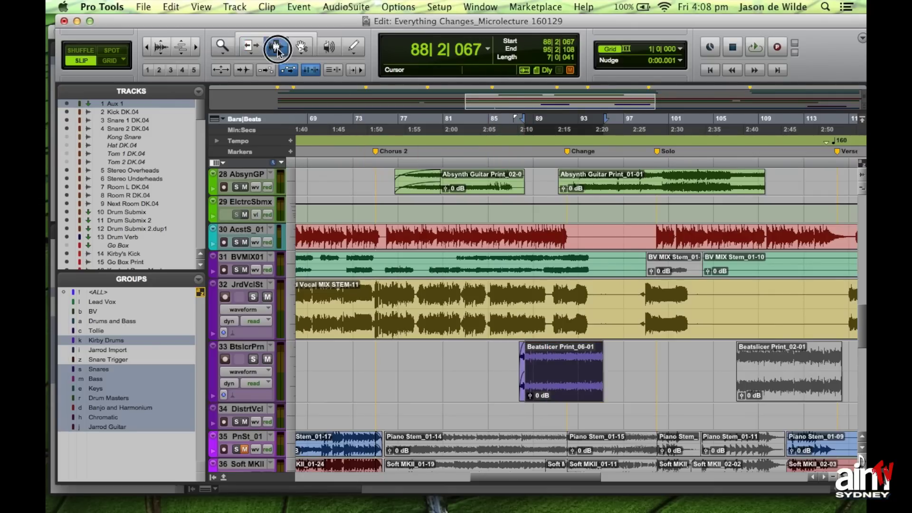
left_click(497, 385)
left_click_drag(521, 380, 535, 381)
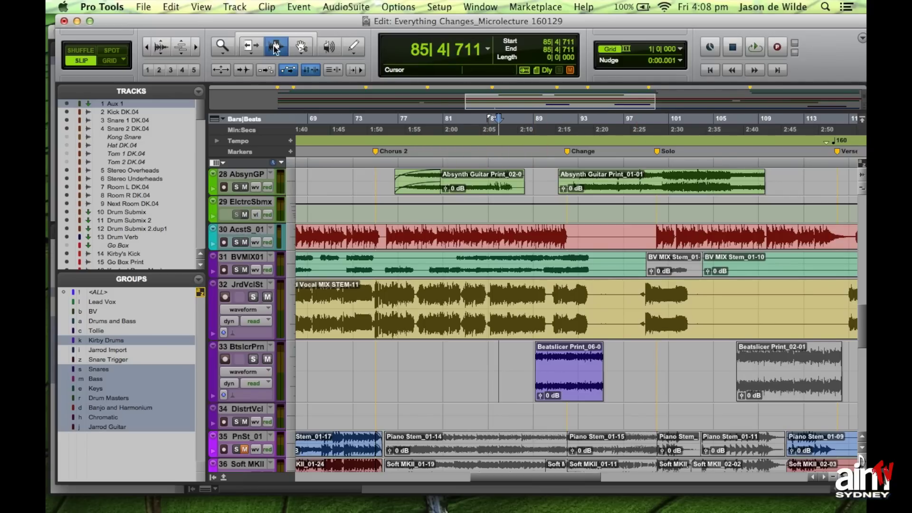
key("F6")
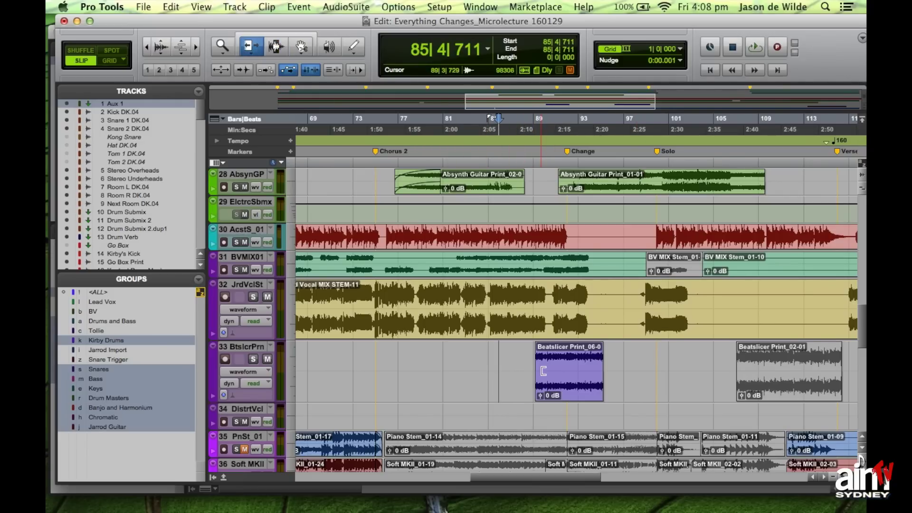
mouse_move(543, 372)
left_mouse_down()
mouse_move(504, 369)
mouse_move(554, 371)
mouse_move(528, 368)
mouse_move(537, 369)
left_mouse_up()
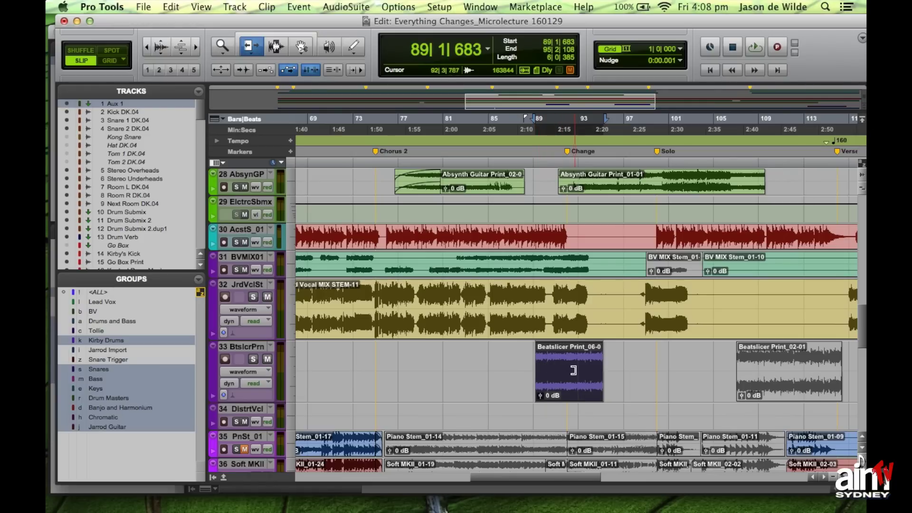
left_click_drag(589, 370, 574, 366)
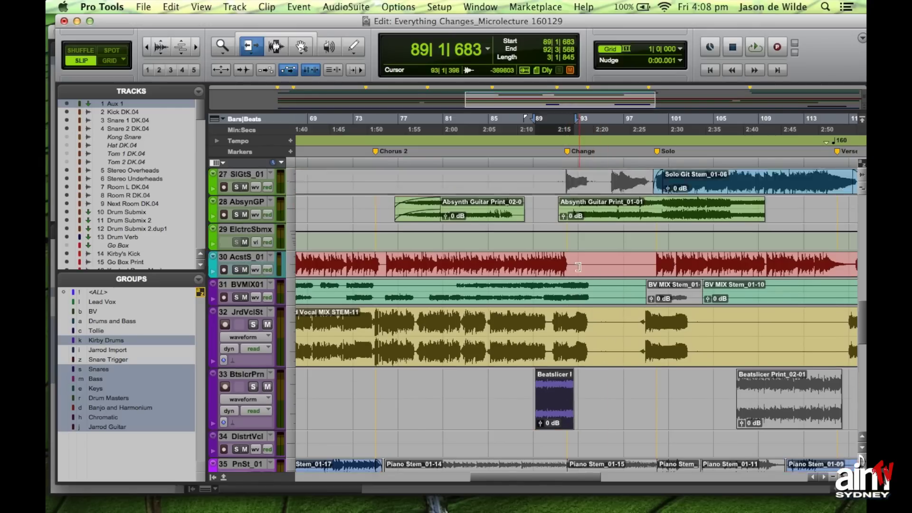
Set the AbsynGP track height to large and shorten the first Absynth clip's end
scroll(578, 267, "up", 5)
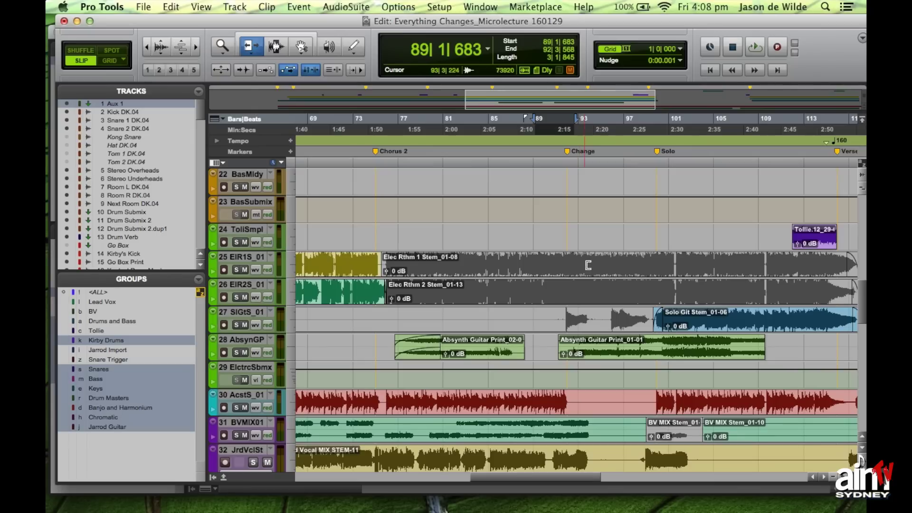
left_click(291, 354)
left_click(316, 375)
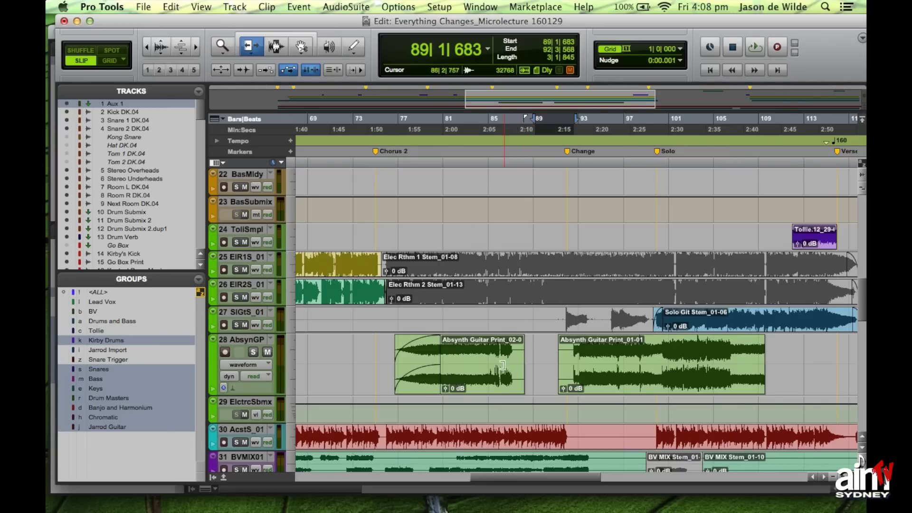
left_click(519, 363)
left_click_drag(519, 363, 573, 361)
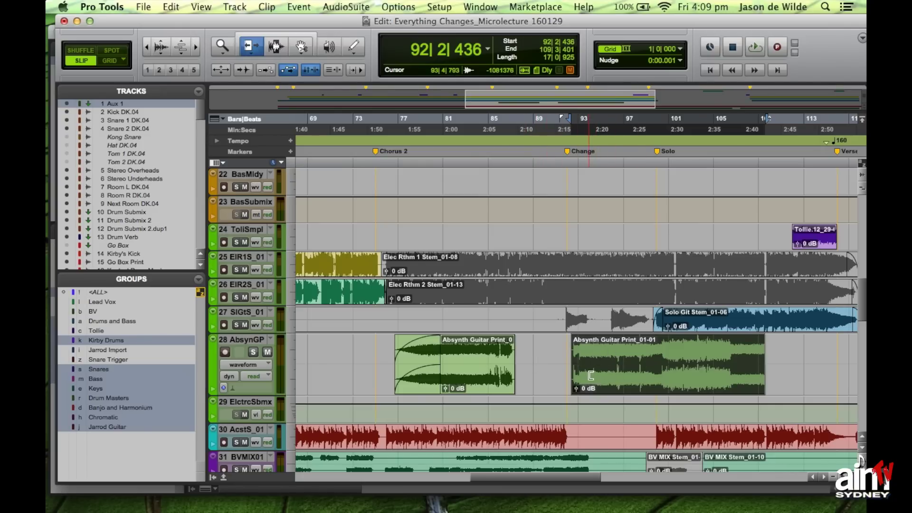
Trim Absynth Guitar Print_01-01's start to 92|2|655, leaving it 18|1|044 long
left_click_drag(591, 370, 665, 367)
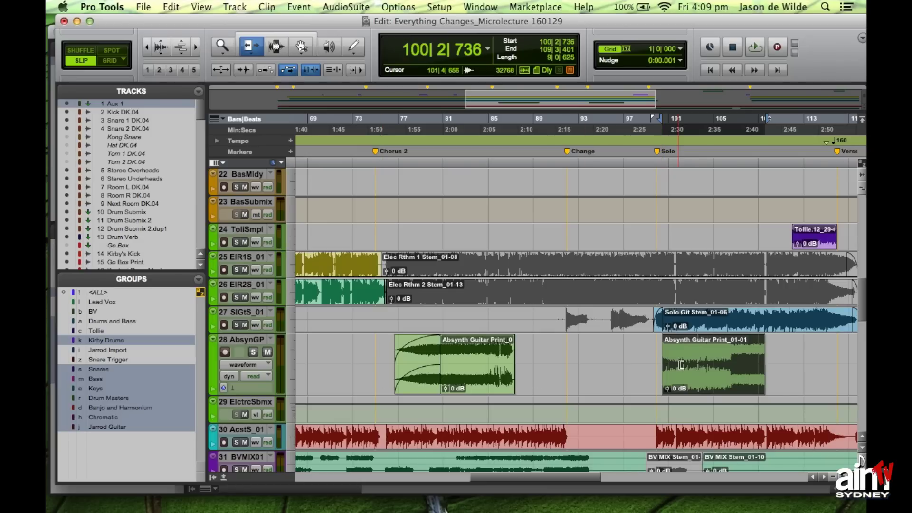
left_click_drag(666, 365, 542, 365)
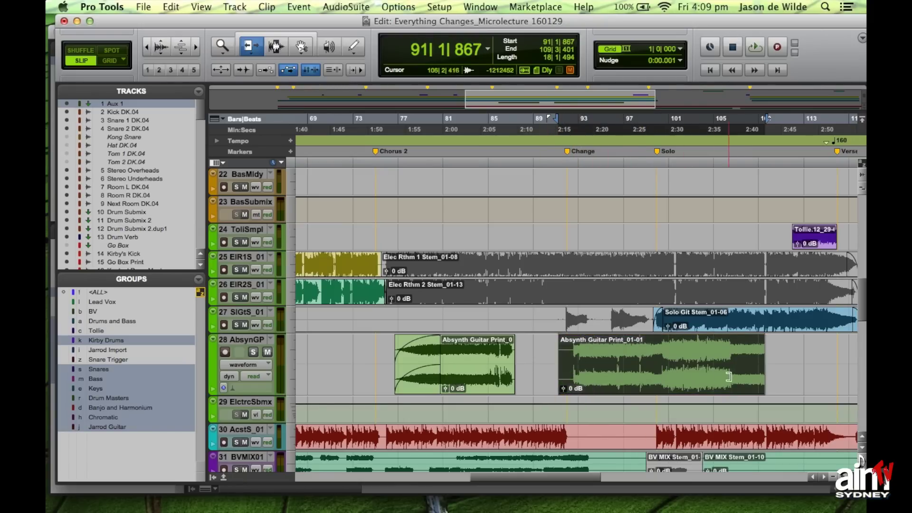
left_click_drag(734, 375, 777, 368)
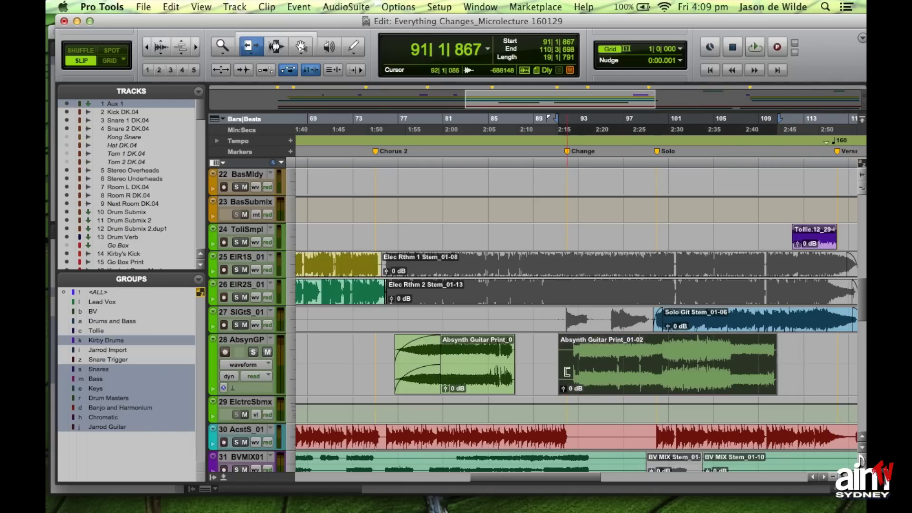
left_click_drag(560, 369, 572, 368)
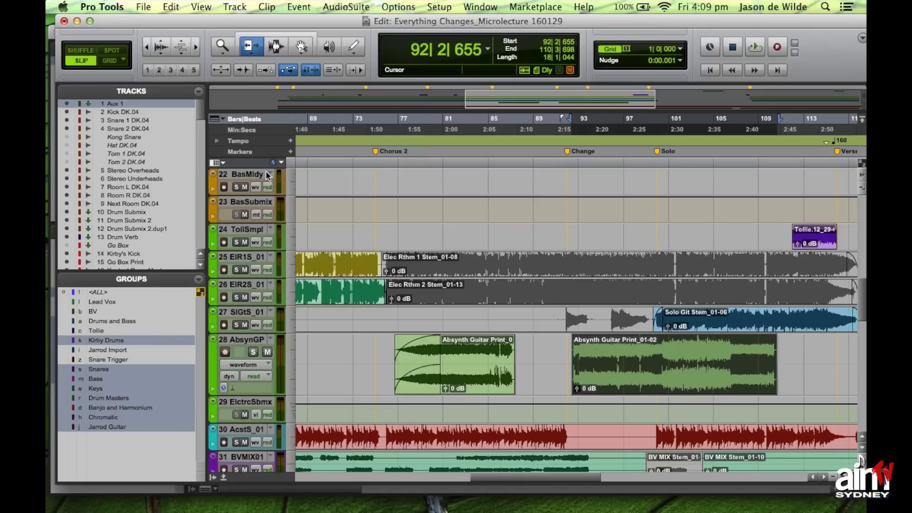
Cycle through the Selector, Grabber and Trim tools in the edit window toolbar
scroll(499, 256, "down", 15)
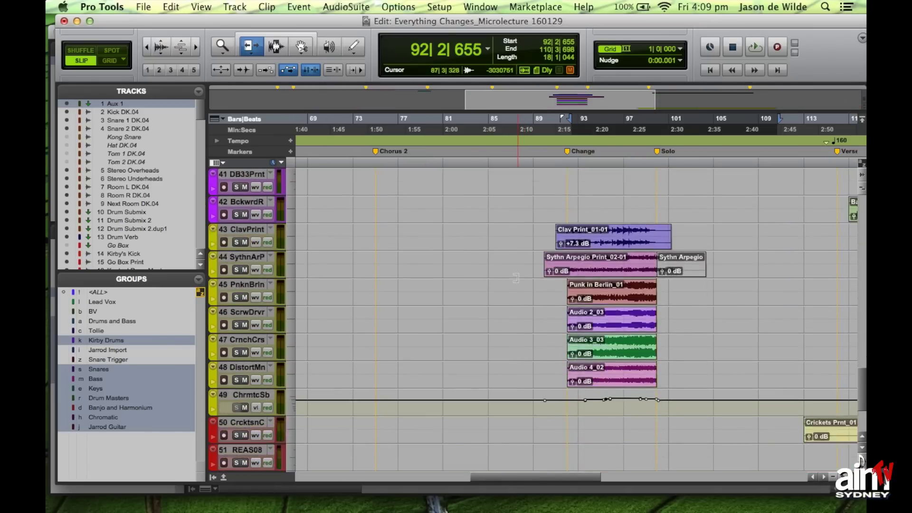
scroll(516, 278, "up", 8)
scroll(516, 278, "up", 5)
scroll(515, 278, "right", 2)
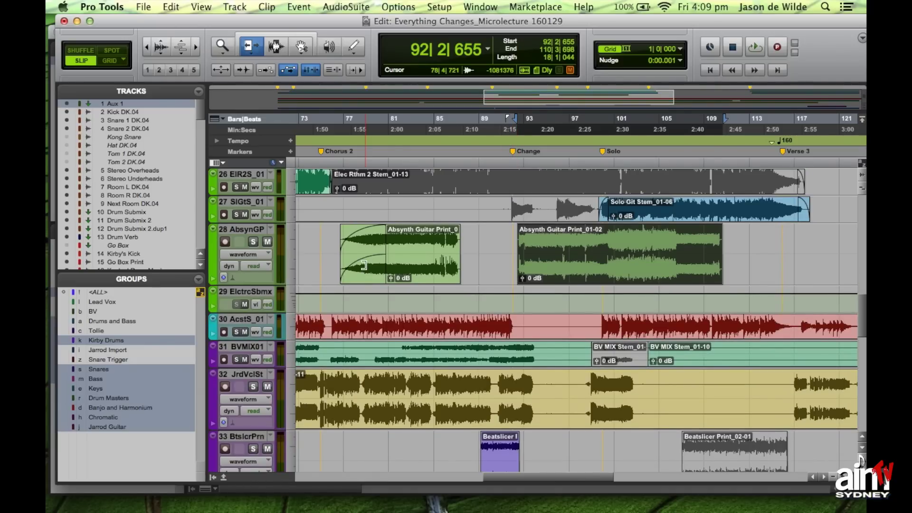
left_click(275, 48)
left_click(302, 48)
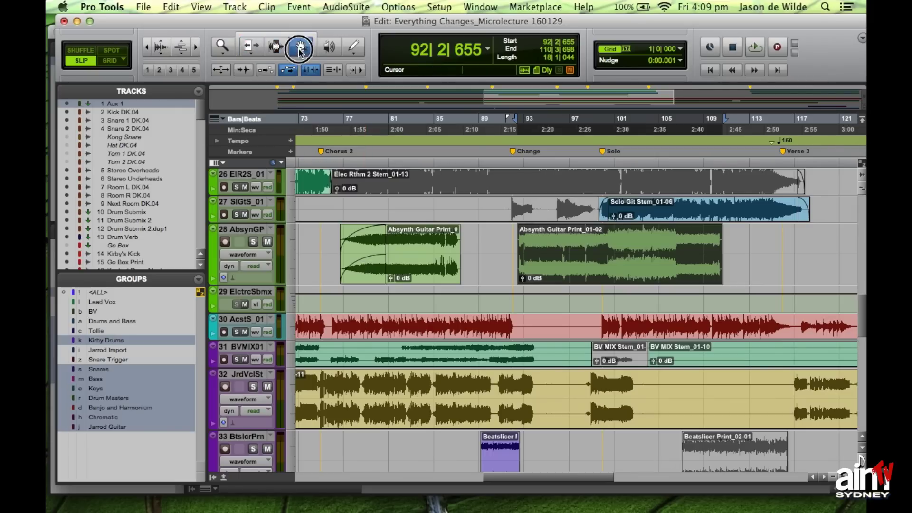
left_click(252, 47)
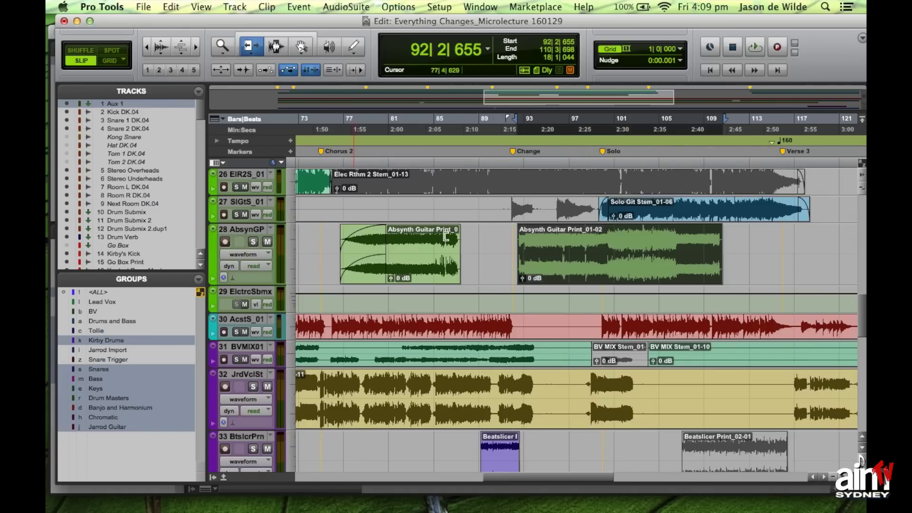
scroll(549, 366, "down", 5)
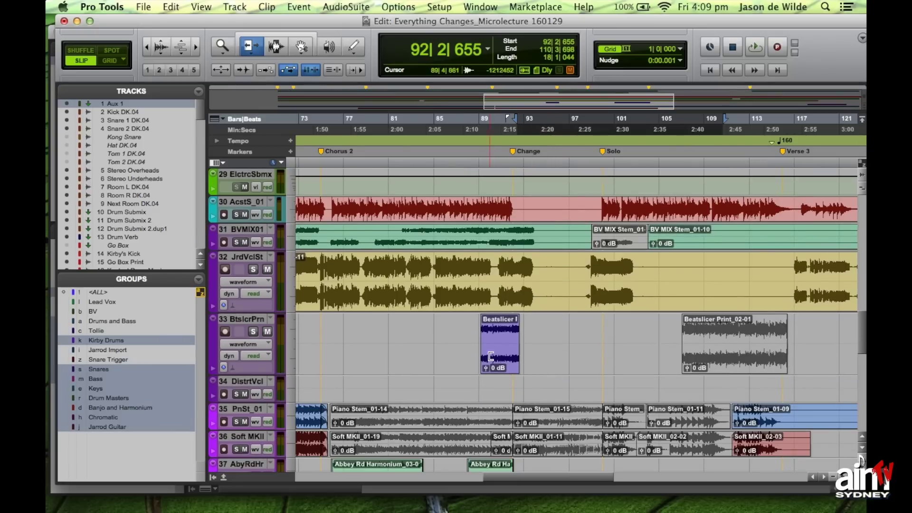
left_click(281, 48)
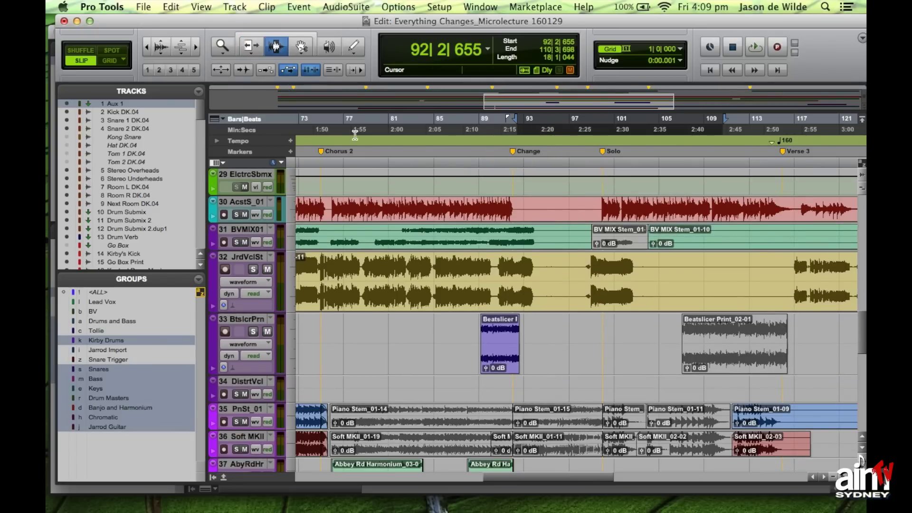
left_click_drag(583, 282, 640, 281)
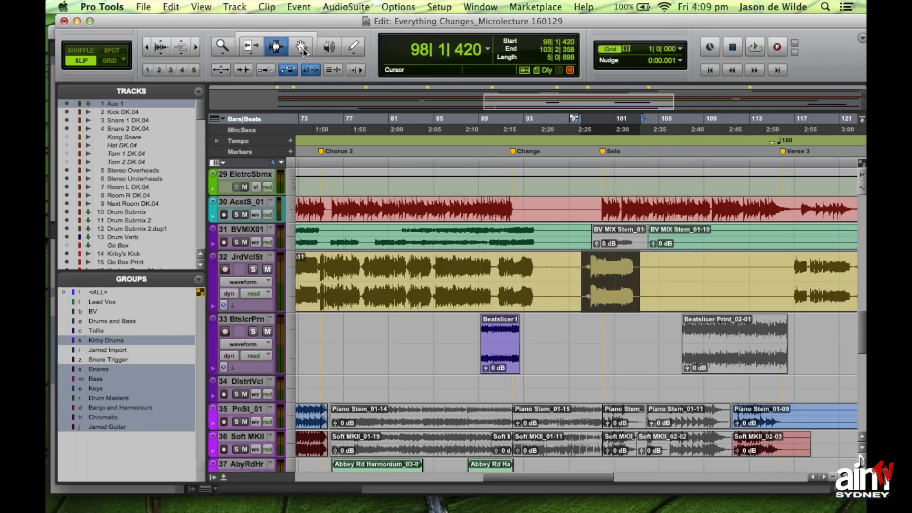
left_click_drag(303, 51, 310, 62)
left_click_drag(608, 290, 580, 333)
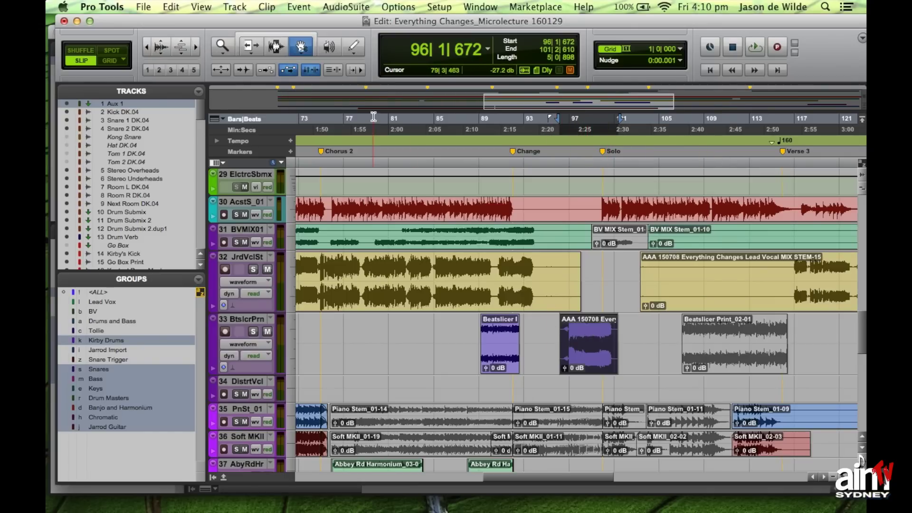
left_click(254, 46)
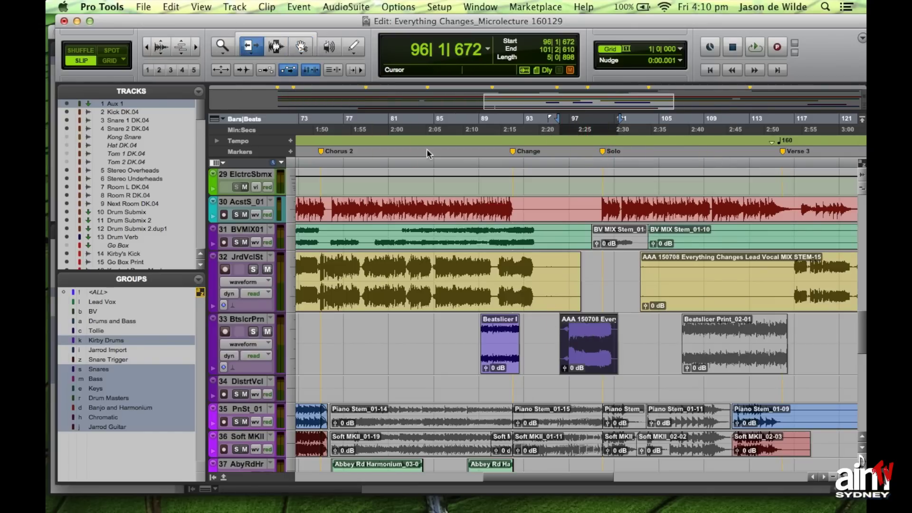
left_click(573, 349)
left_click(591, 348)
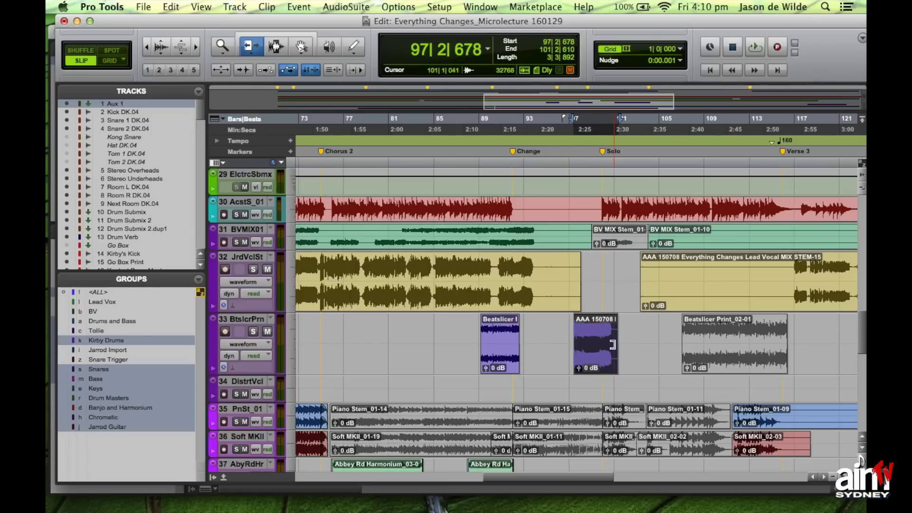
left_click(617, 338)
left_click_drag(620, 338, 612, 337)
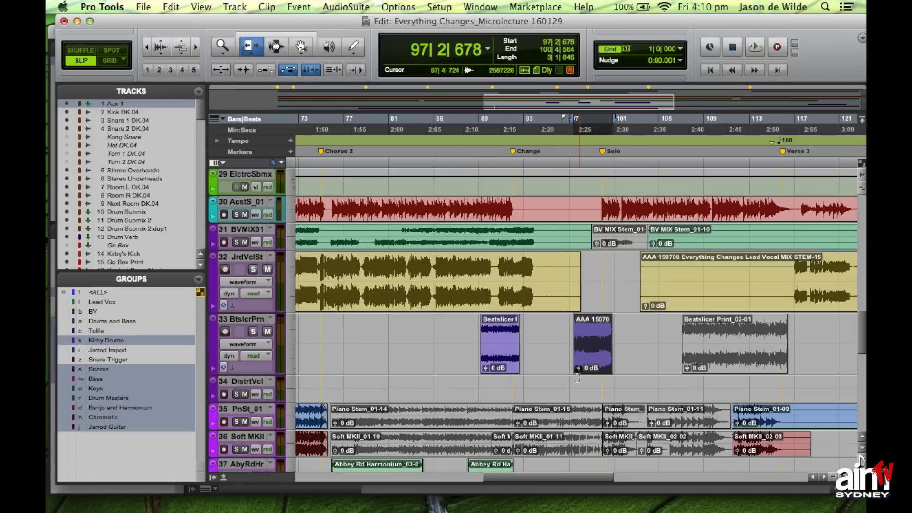
key("super+z")
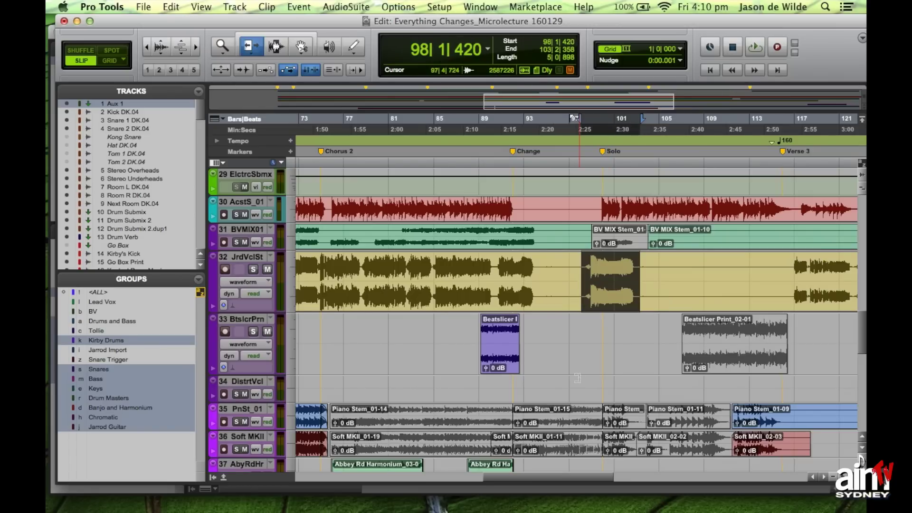
Turn on the Smart Tool (trim, select, grab) and select the Beatslicer clip on track 33
left_click(287, 35)
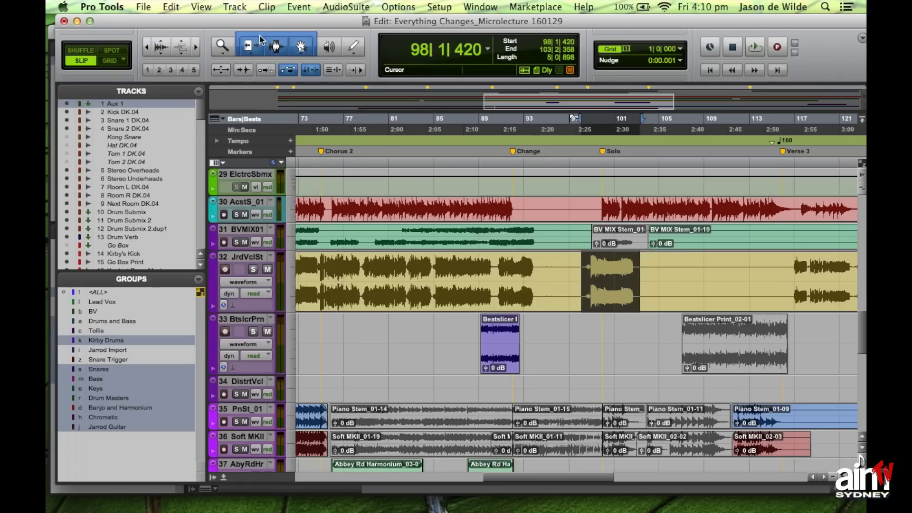
left_click(274, 43)
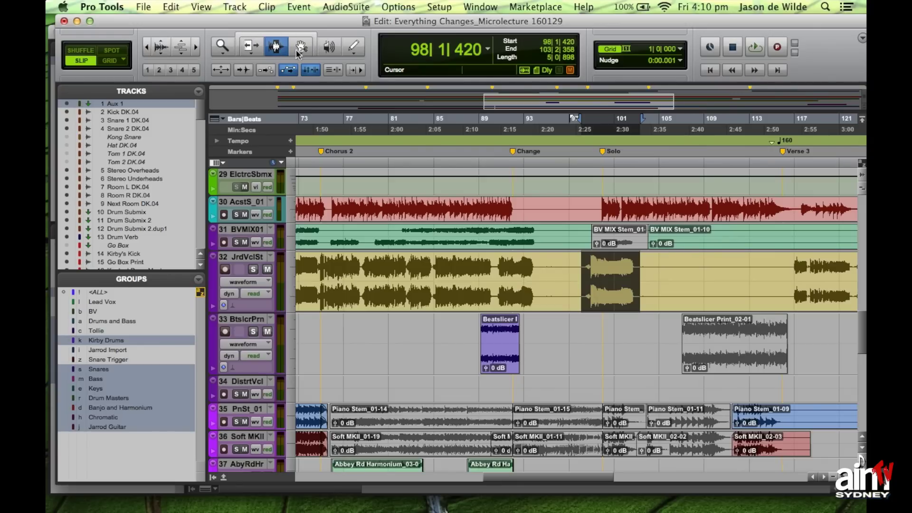
left_click(266, 37)
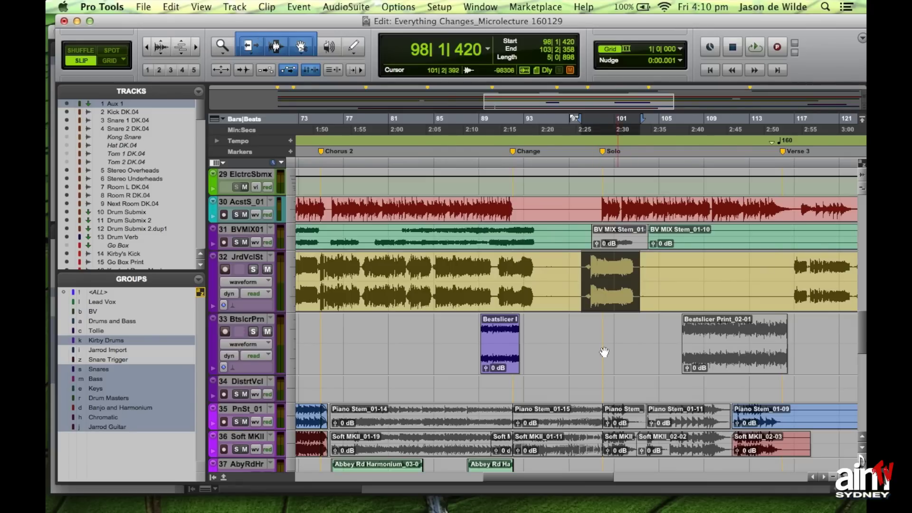
left_click(503, 355)
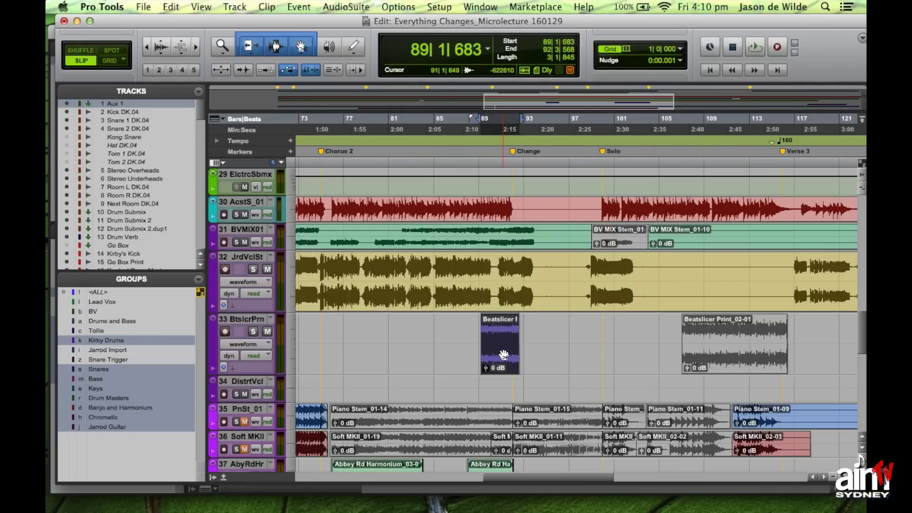
Zoom in, select a slice of the Beatslicer clip, move it to around bar 87, and shorten it
key("super+bracketright")
key("super+bracketright")
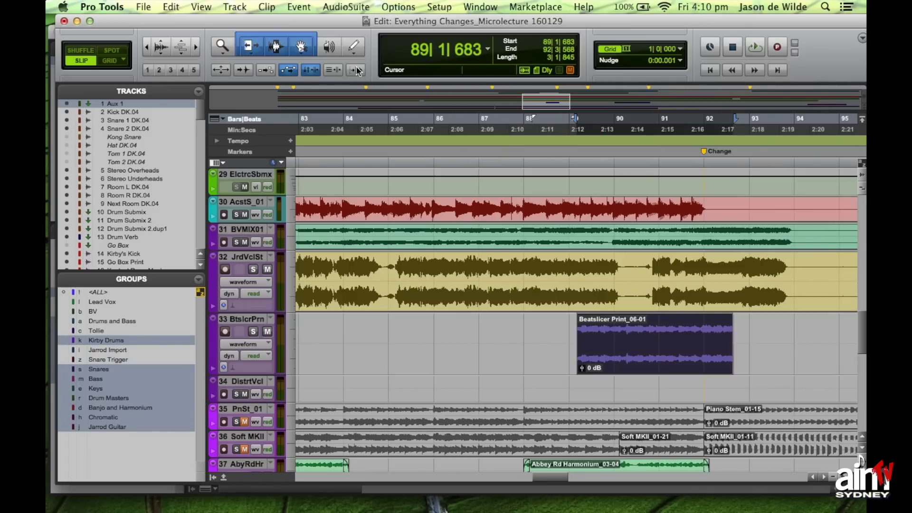
left_click(467, 344)
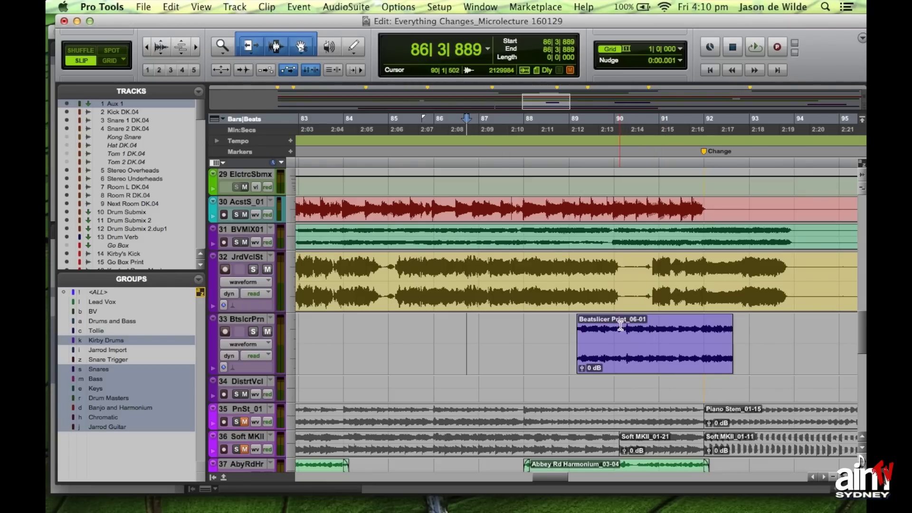
left_click_drag(618, 327, 670, 329)
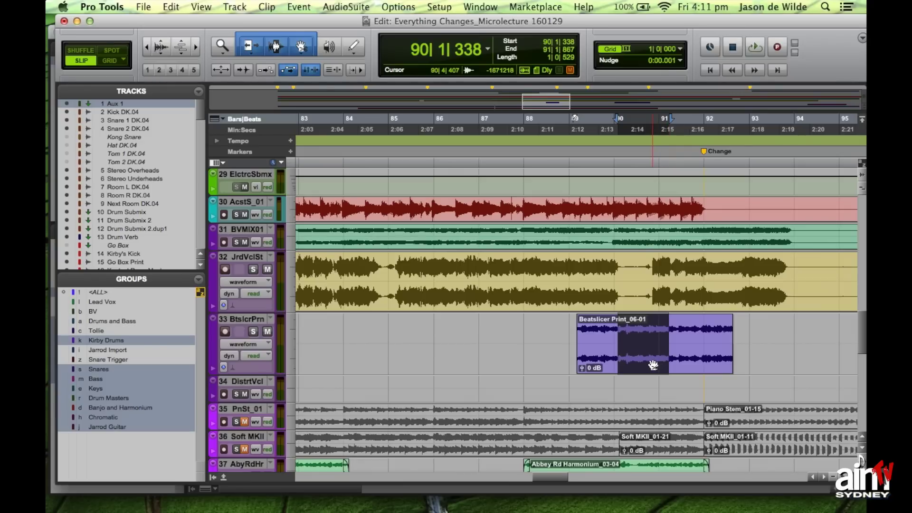
left_click_drag(654, 365, 513, 365)
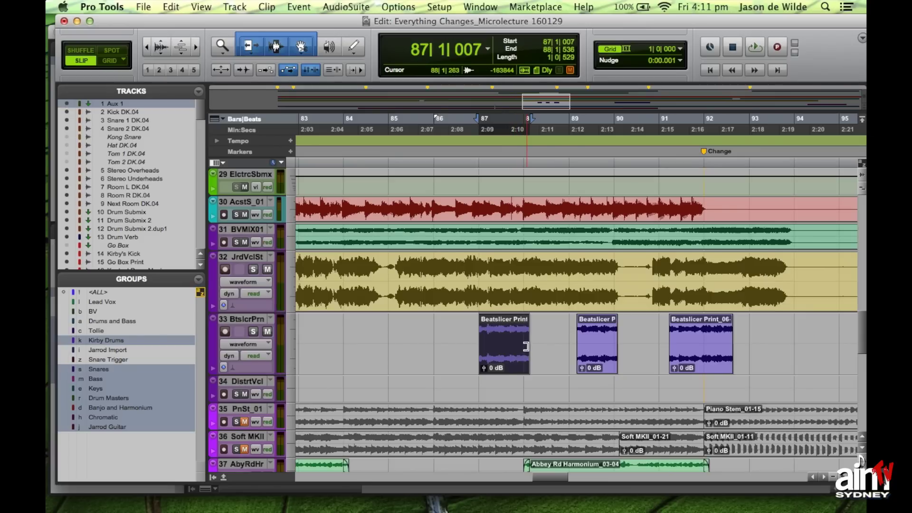
mouse_move(526, 347)
left_mouse_down()
mouse_move(546, 344)
mouse_move(516, 346)
left_mouse_up()
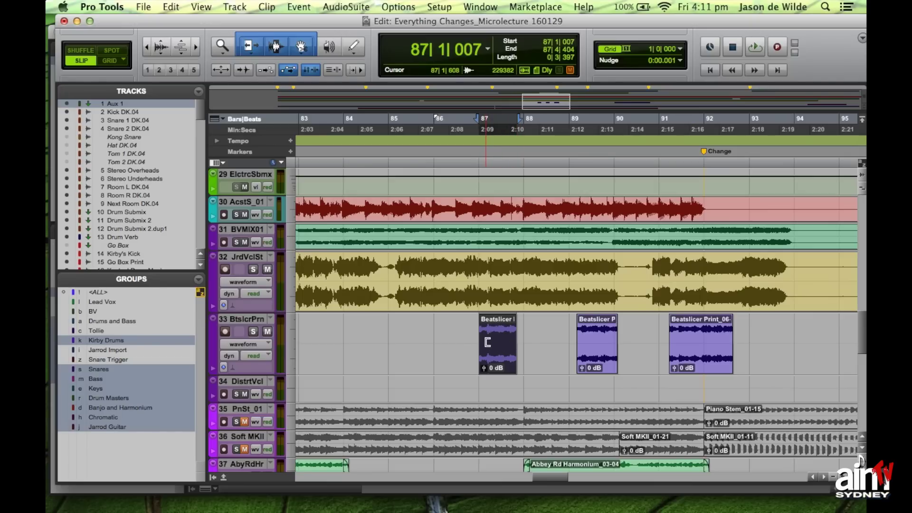
Extend the moved piece's start back to 86|2|375 and its end to 88|1|809
left_click(455, 342, "shift")
left_click(449, 341, "shift")
key("super+t")
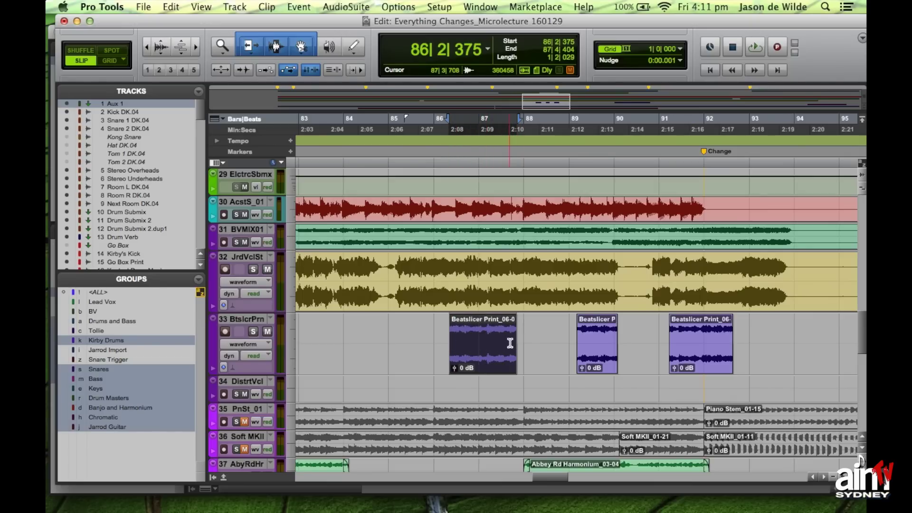
left_click_drag(509, 342, 533, 342)
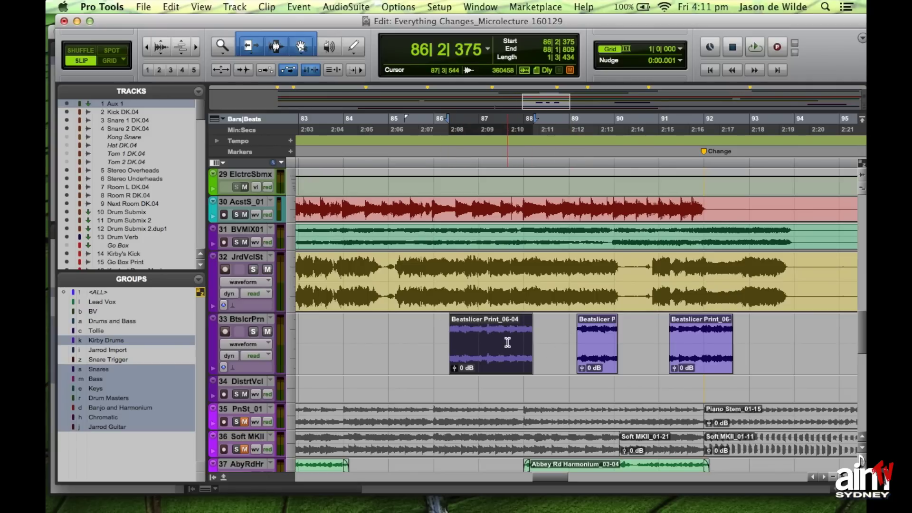
Select a slice of Beatslicer Print_06-04 and trim the bar 86 piece shorter on the right
left_click_drag(474, 334, 405, 358)
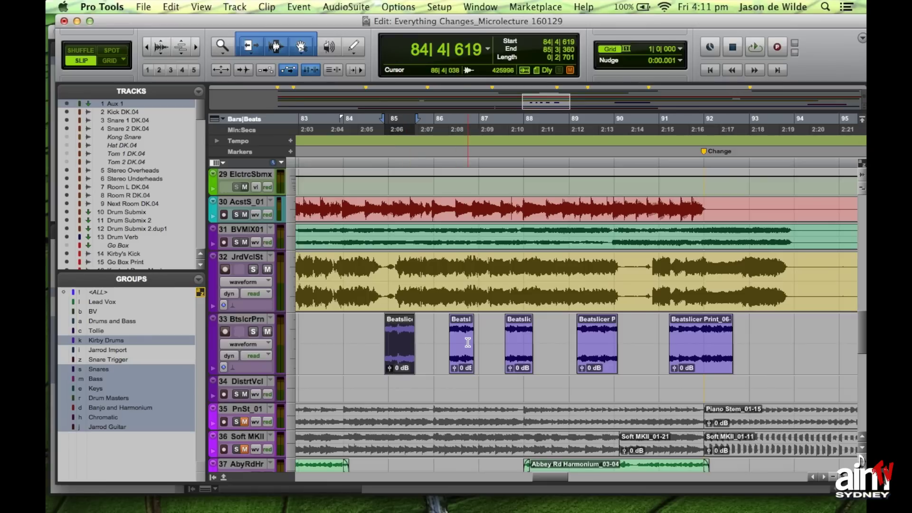
left_click_drag(471, 341, 427, 342)
left_click(450, 343)
Scroll to the Solo section, trial-move a lead vocal section onto track 33, then undo it
scroll(499, 190, "right", 5)
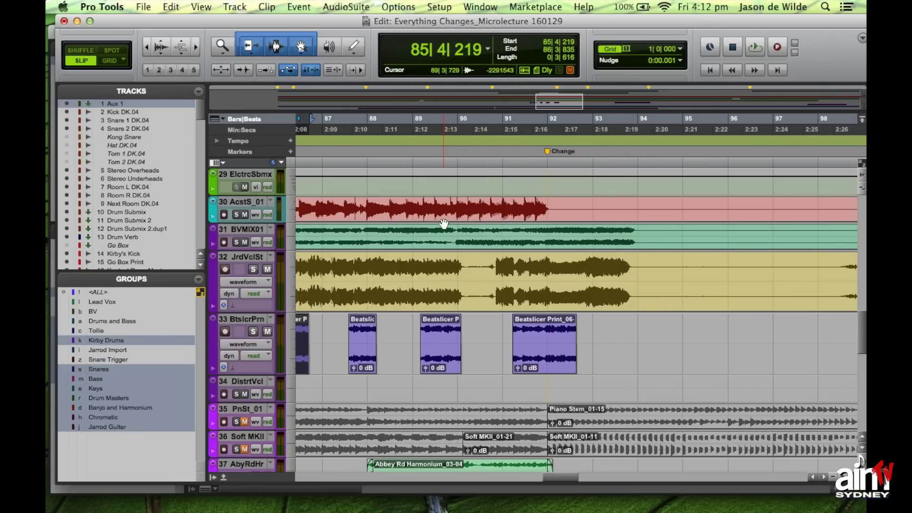
scroll(731, 320, "right", 5)
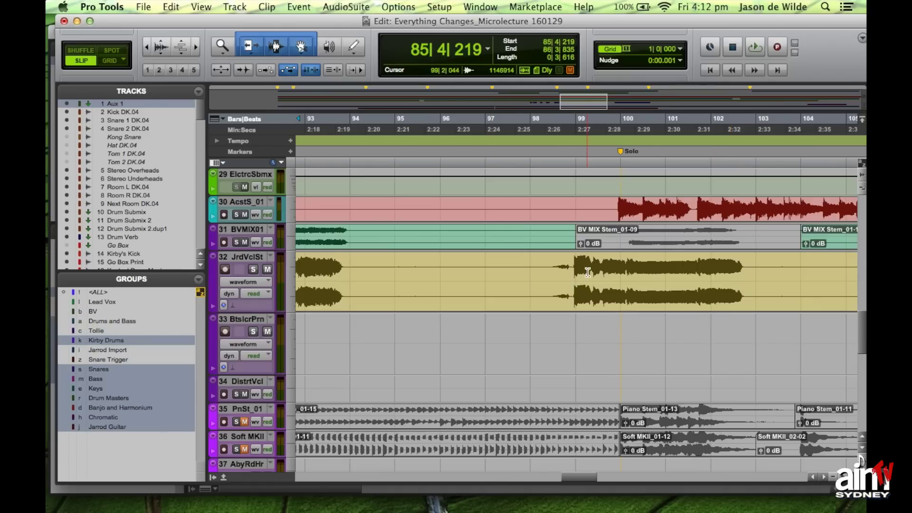
left_click_drag(554, 271, 665, 268)
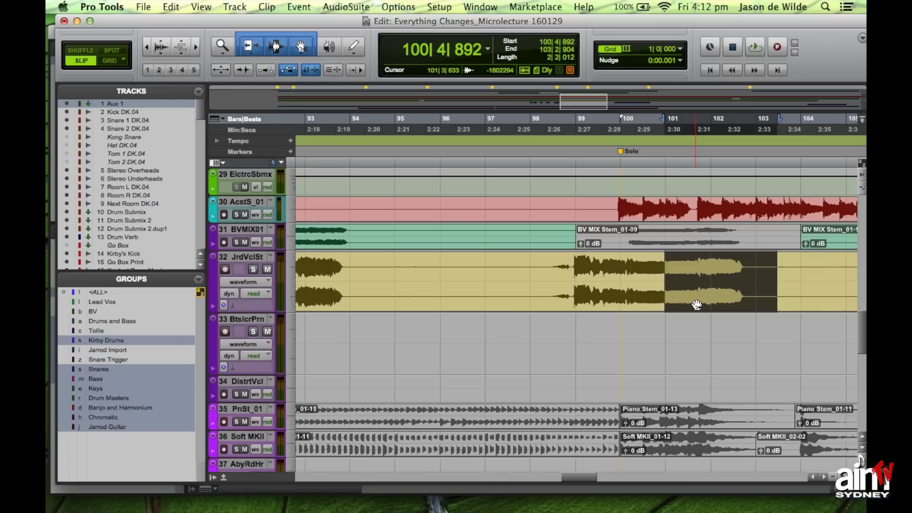
left_click_drag(695, 299, 482, 350)
left_click_drag(583, 354, 568, 354)
key("super+t")
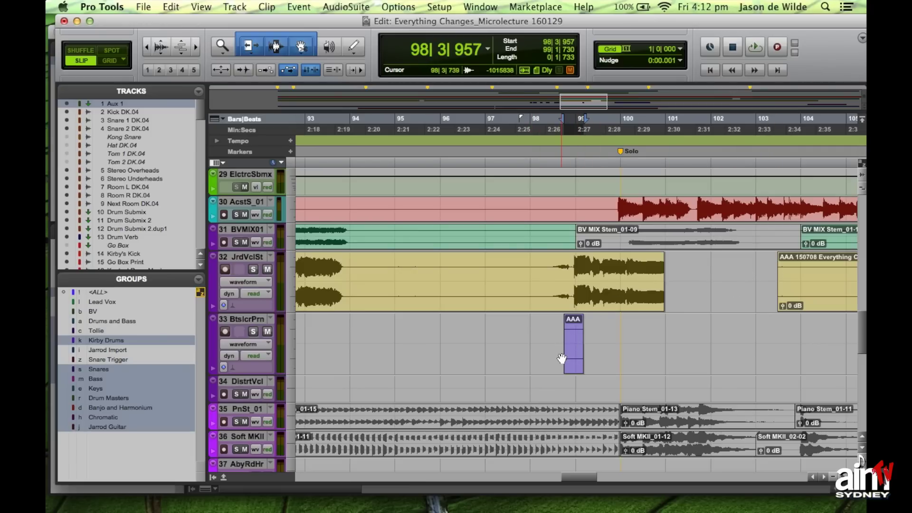
key("super+z")
key("super+z")
key("super+z")
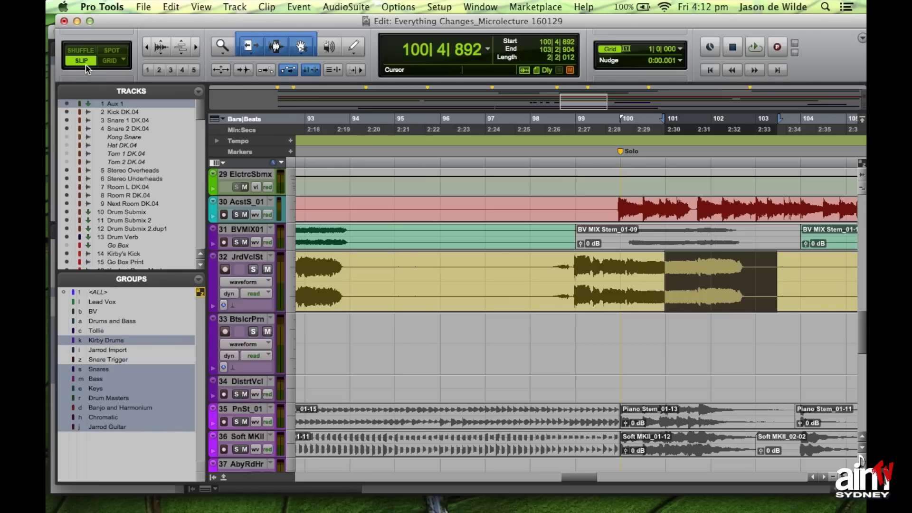
Select ranges around bars 95–100, then select the whole track 32 lead vocal clip
left_click_drag(397, 265, 456, 267)
left_click_drag(493, 327, 608, 295)
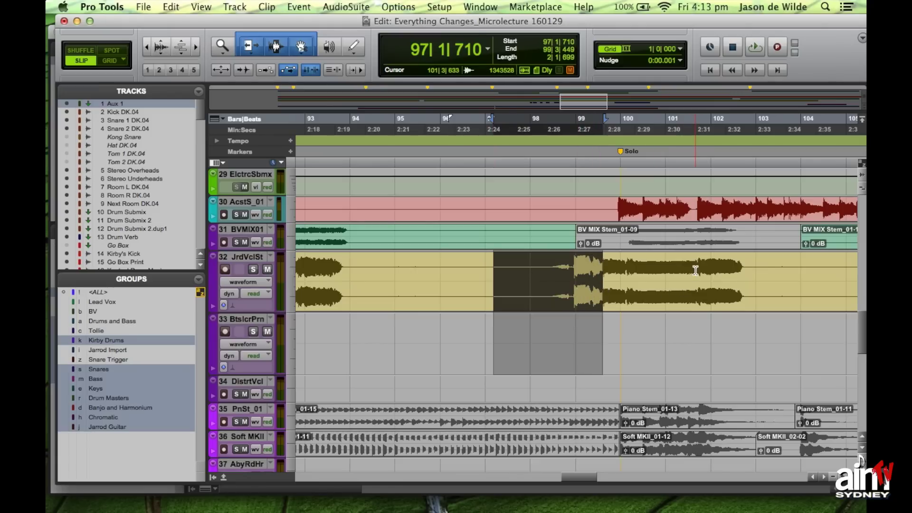
left_click_drag(695, 289, 599, 275)
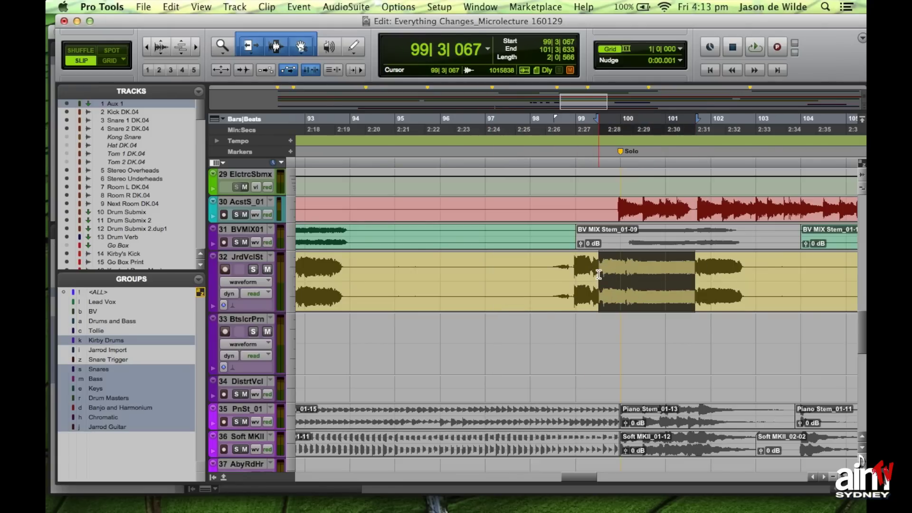
double_click(476, 291)
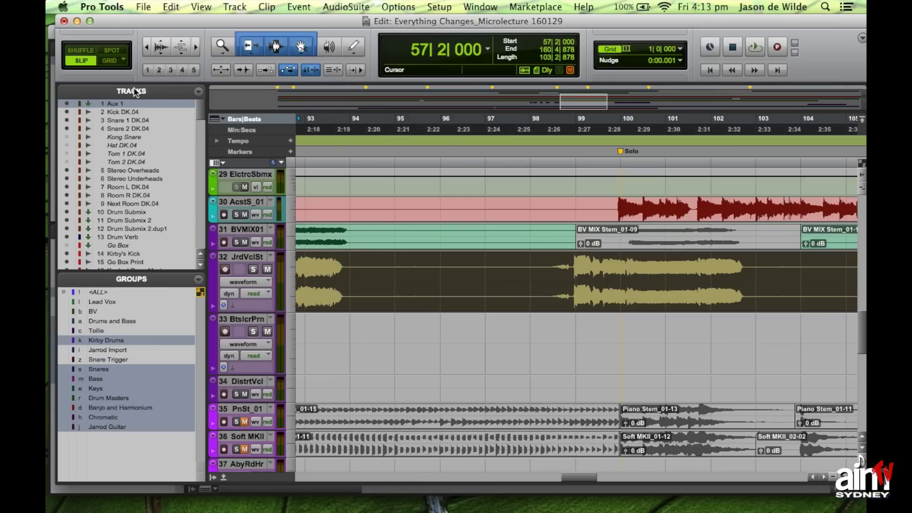
Switch to Grid mode and select bars 95 to 98 on track 32
left_click(114, 63)
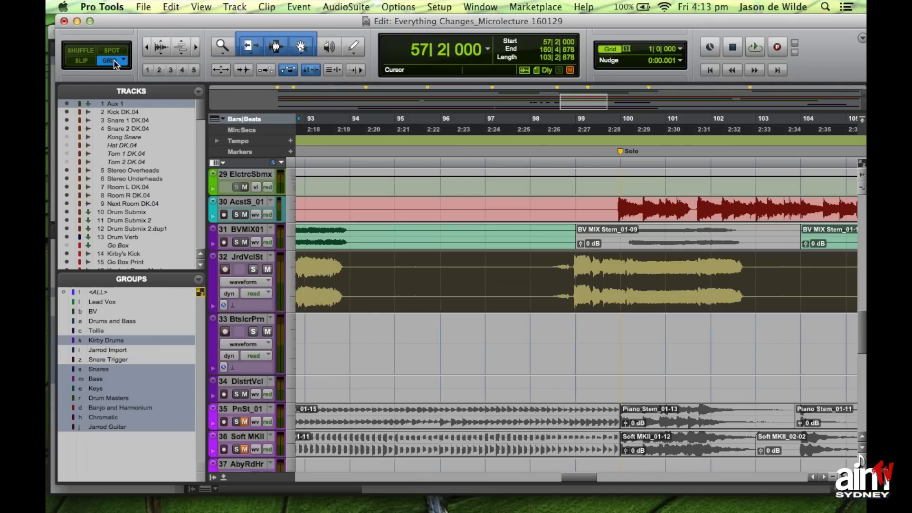
left_click(399, 261)
left_click_drag(399, 262, 525, 276)
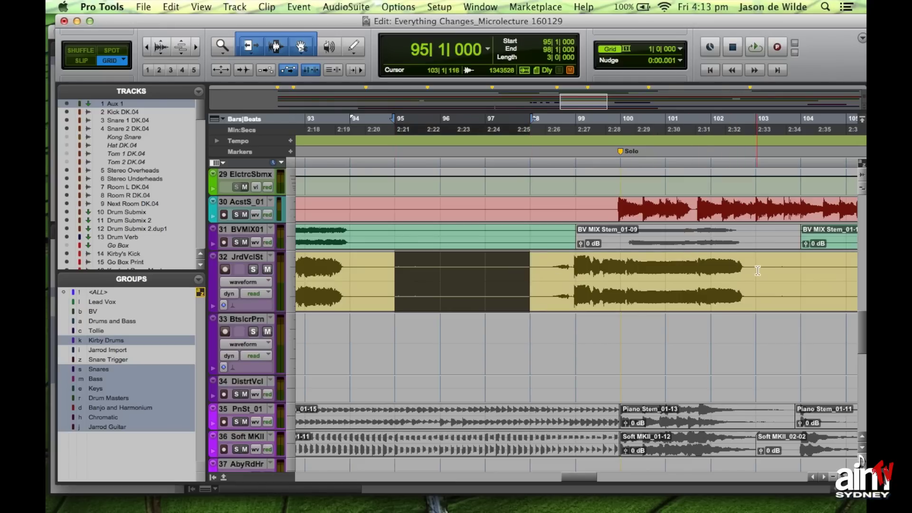
Move bars 98–103 of the vocal to track 33 at bar 96, nudge one bar, then undo
left_click(721, 282)
left_click_drag(721, 281, 552, 289)
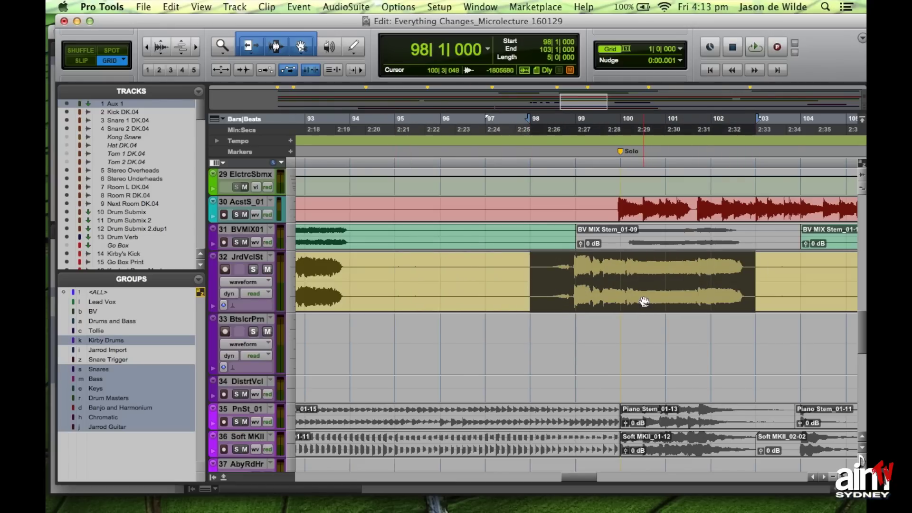
left_click_drag(647, 307, 547, 355)
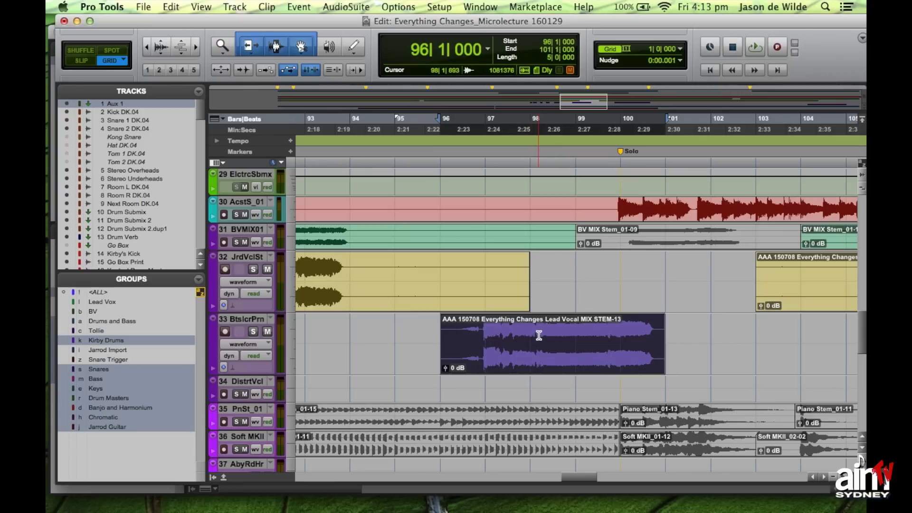
key("KP_Add")
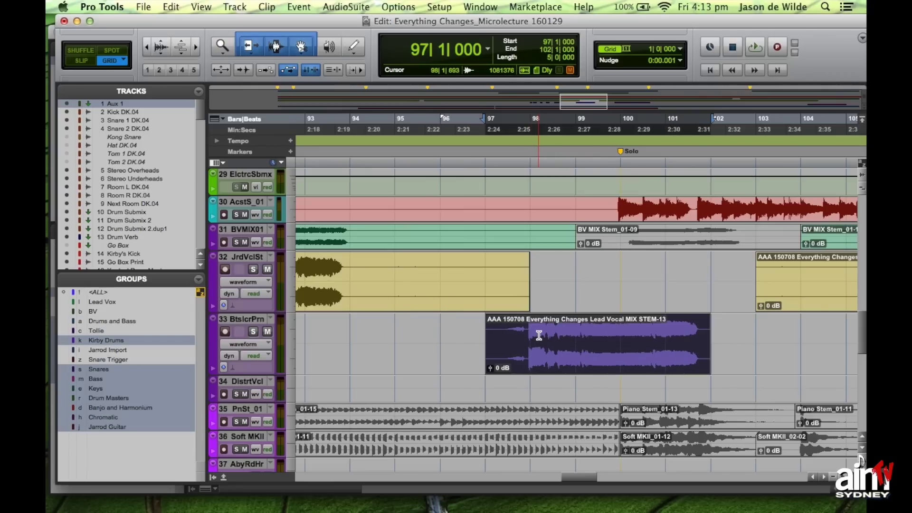
key("super+z")
key("super+z")
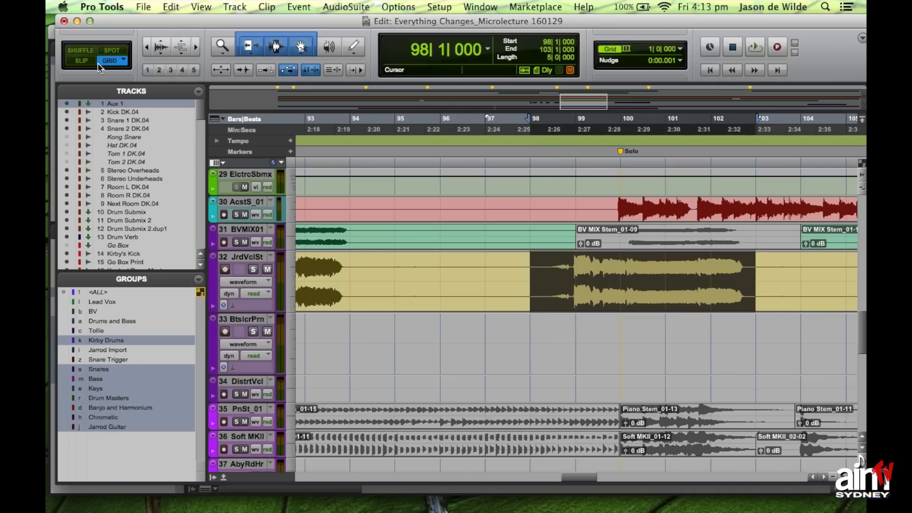
Select whole bars 96 to 98 of the lead vocal on track 32
left_click(481, 269)
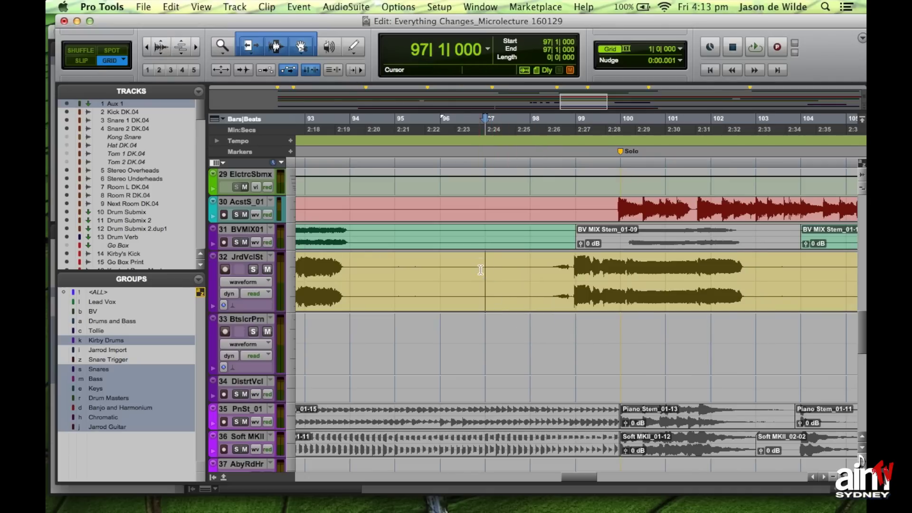
left_click_drag(482, 269, 530, 272)
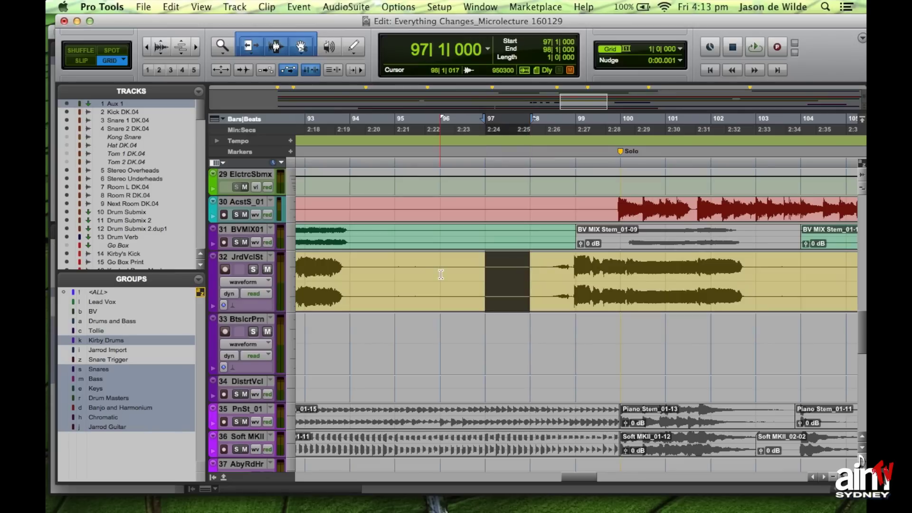
left_click_drag(441, 275, 511, 284)
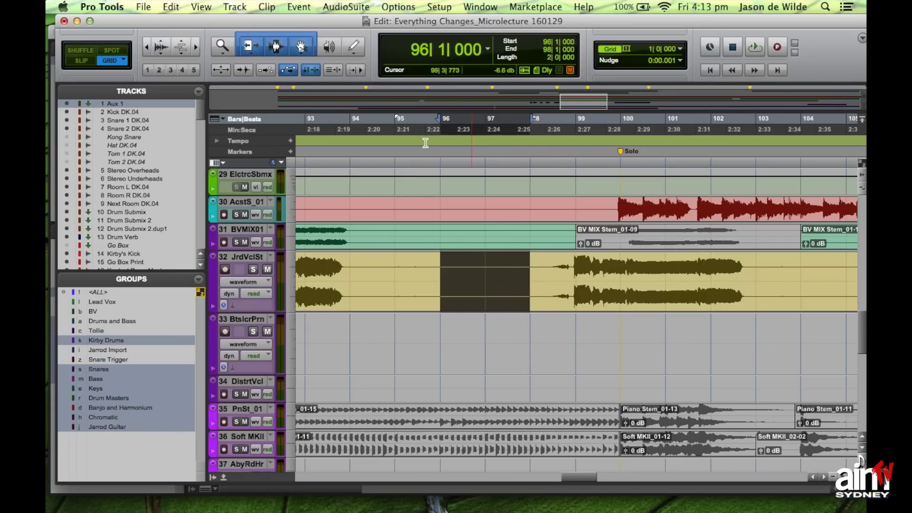
double_click(639, 297)
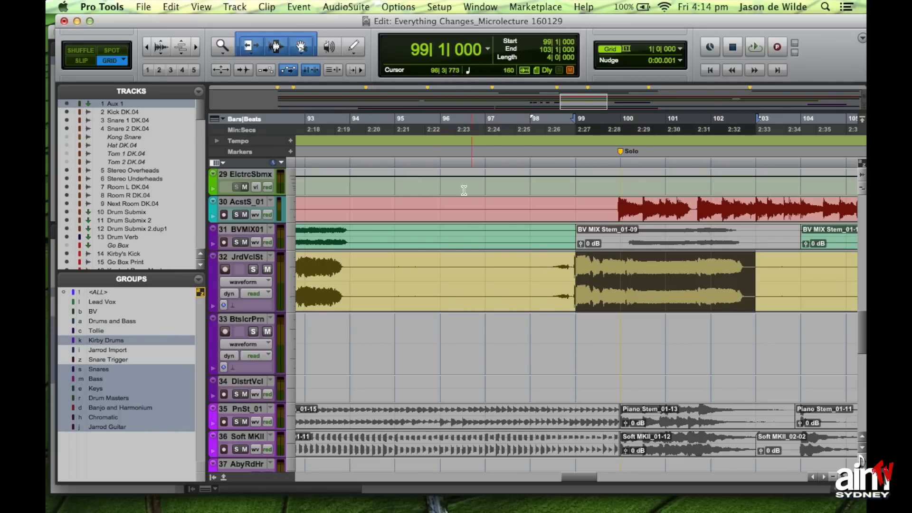
left_click_drag(424, 267, 523, 270)
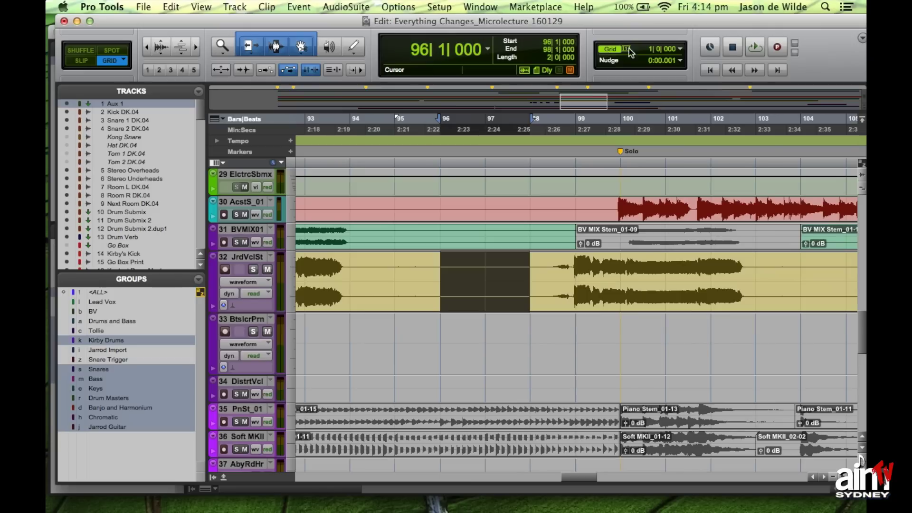
Set the grid to 1/4 note and select beats 97|3 to 98|4 on track 33
left_click(682, 49)
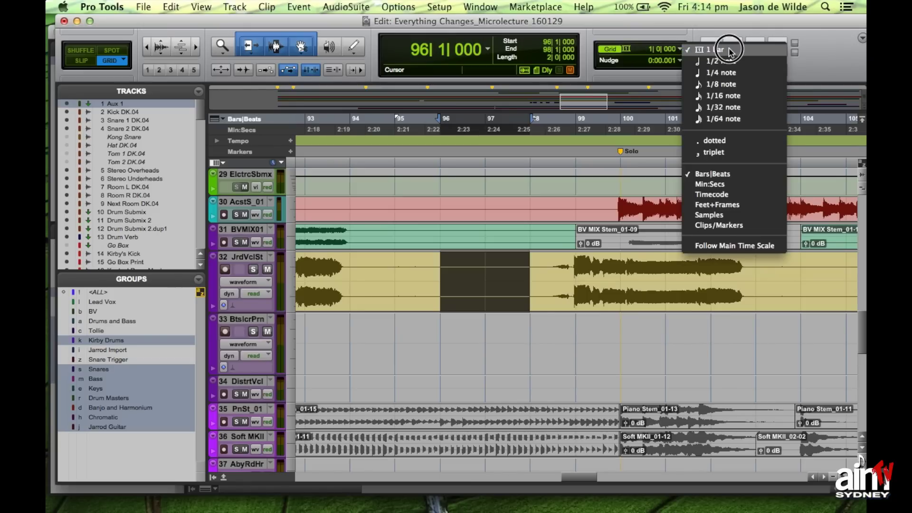
left_click(724, 73)
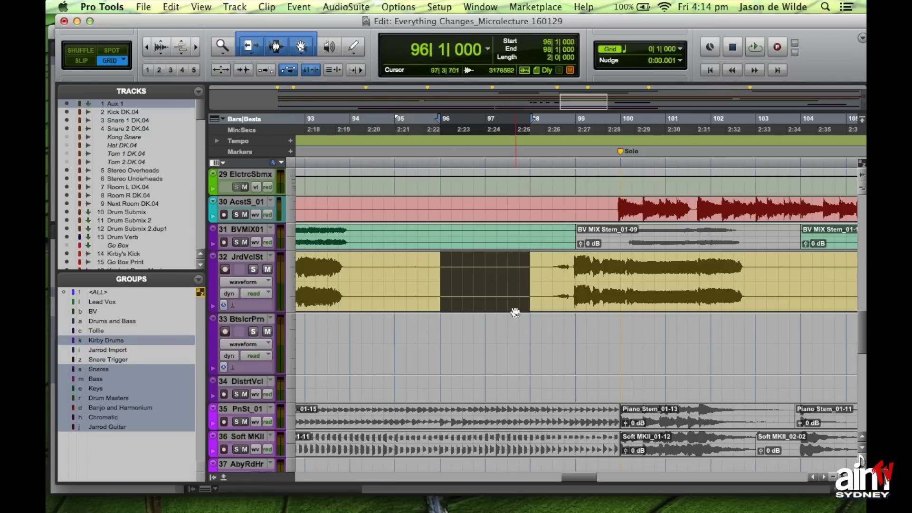
left_click(526, 340)
left_click(519, 341)
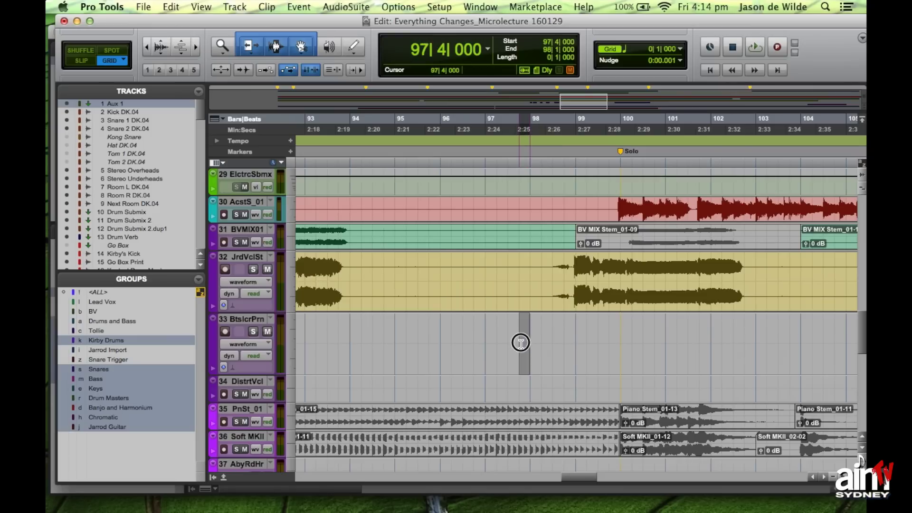
left_click(511, 335)
left_click_drag(511, 336, 562, 338)
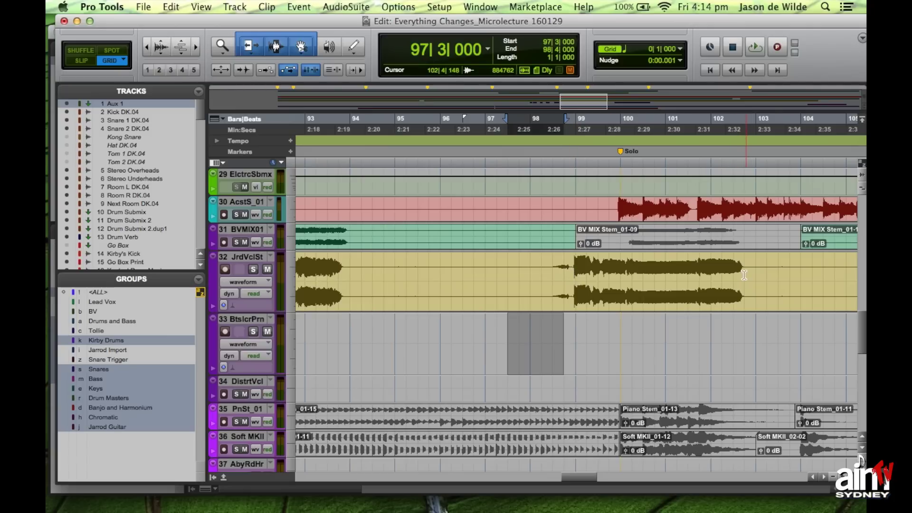
left_click_drag(739, 272, 747, 272)
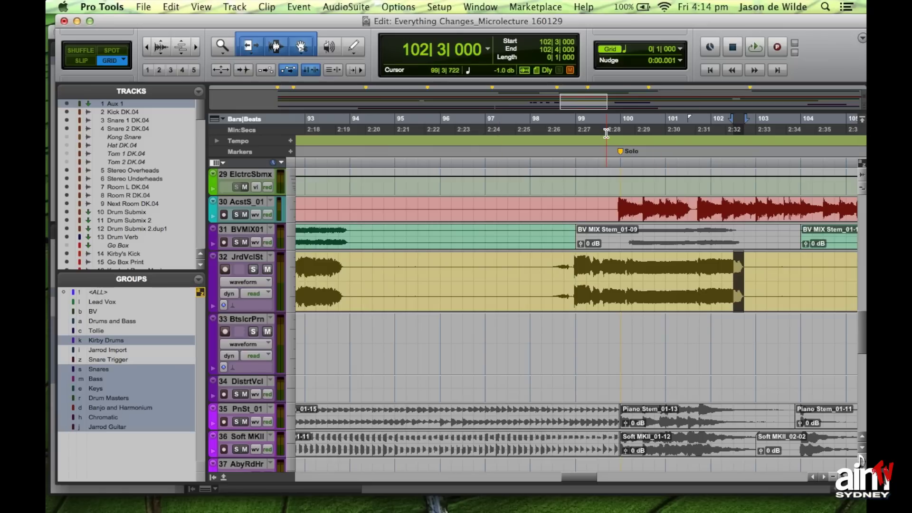
Set the grid back to 1 bar and select bars 98 to 101 on JrdVclSt
left_click(682, 53)
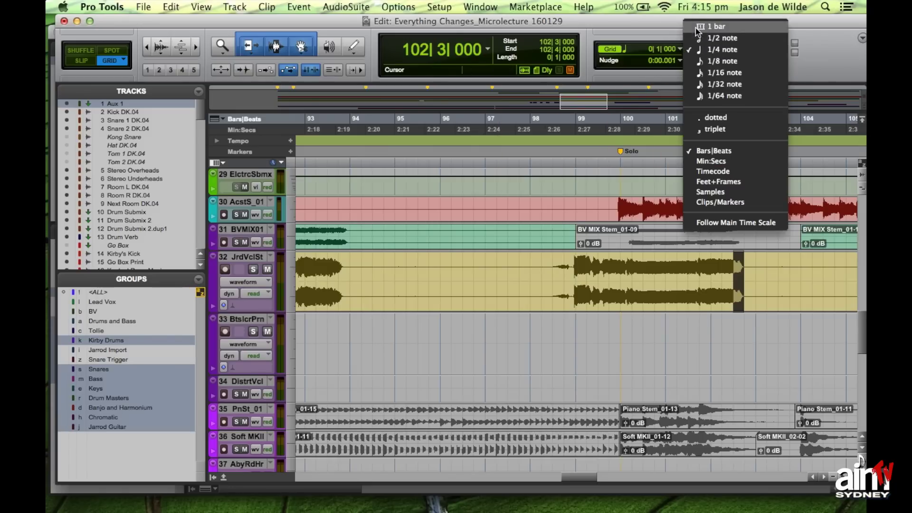
left_click(708, 18)
left_click_drag(529, 270, 650, 273)
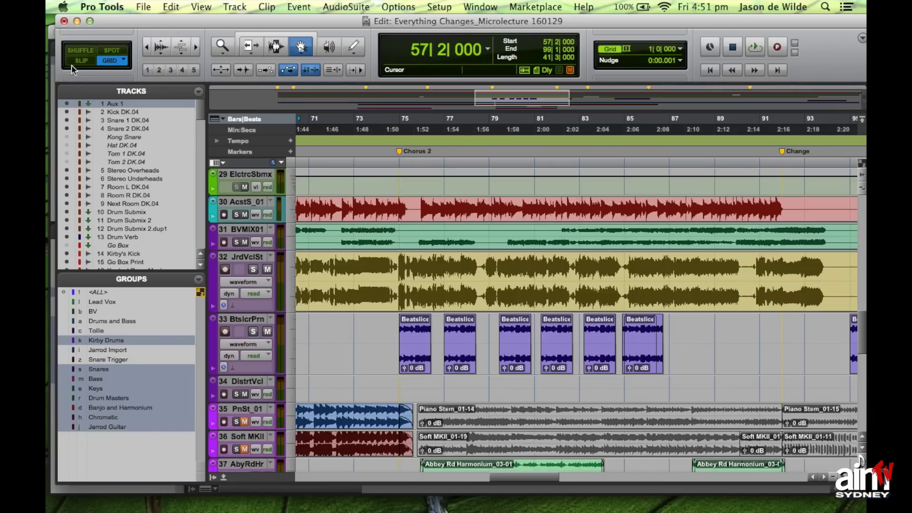
Switch clip editing to Slip mode
left_click(107, 63)
left_click(82, 51)
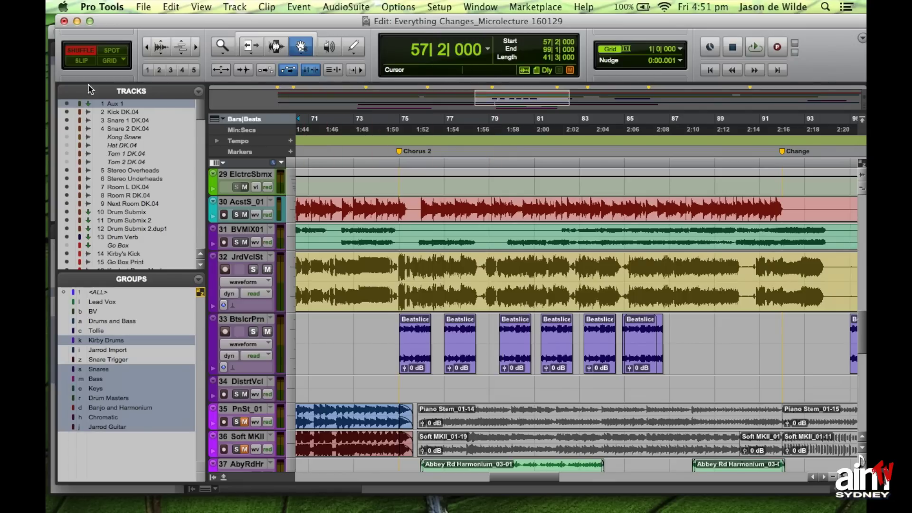
left_click(81, 61)
Delete the second Beatslice clip on track 33, leaving a gap, then restore it
left_click(461, 355)
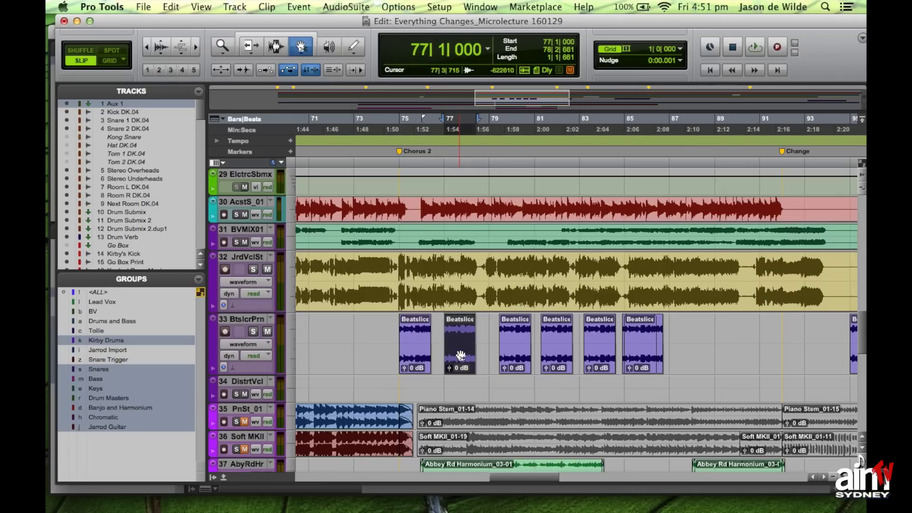
key("Delete")
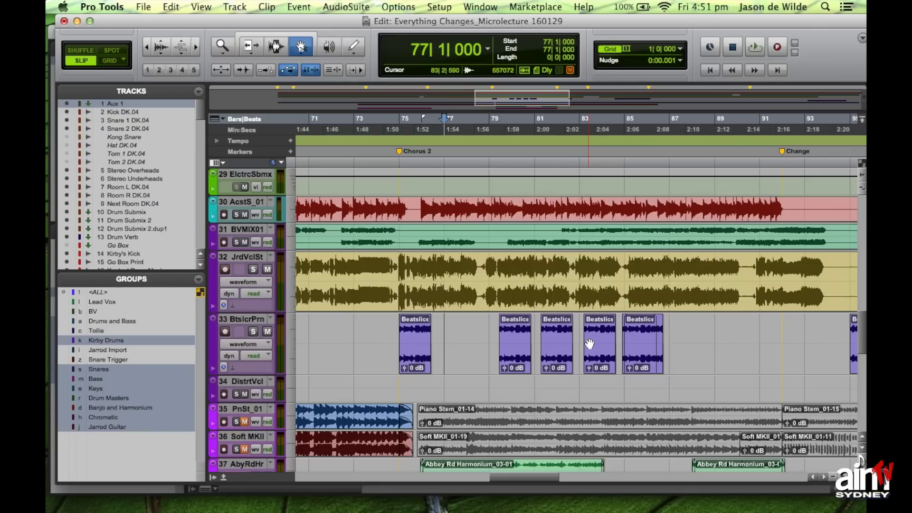
key("super+v")
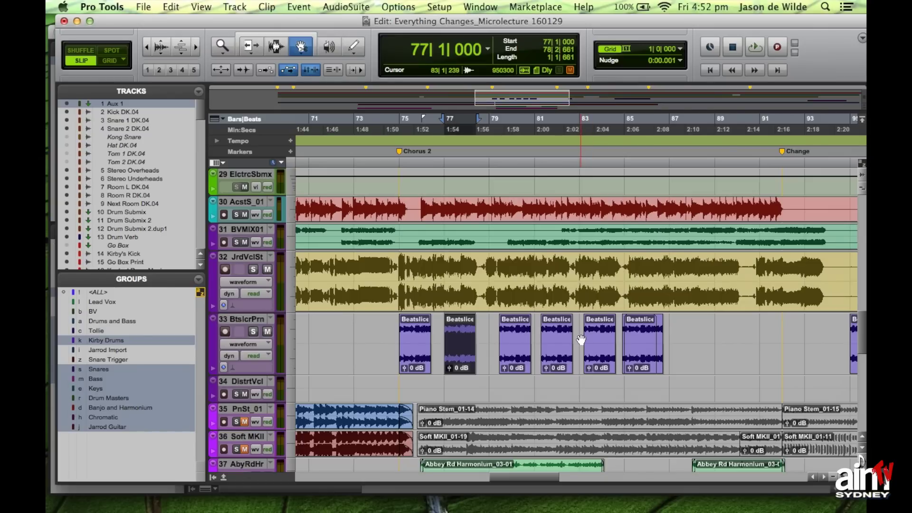
In Shuffle mode, delete the bar 77 Beatslice clip twice, undoing each deletion
left_click(85, 51)
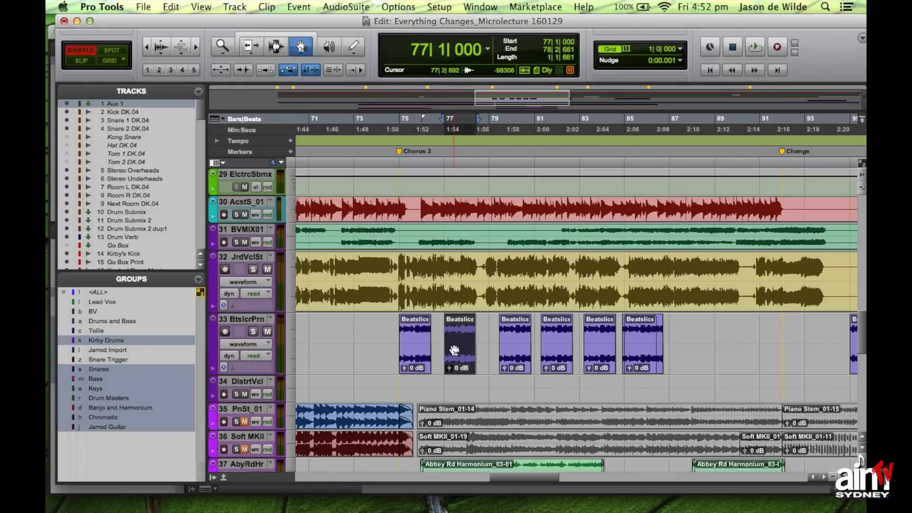
key("Delete")
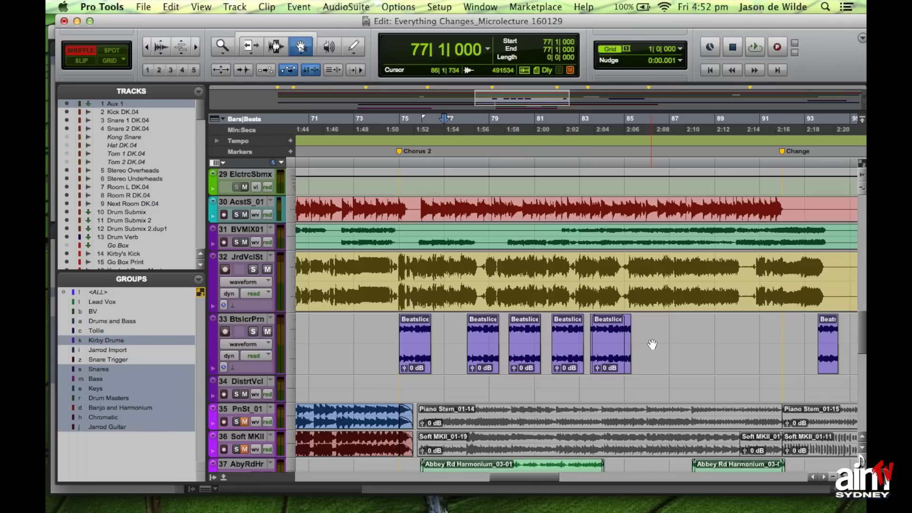
key("super+z")
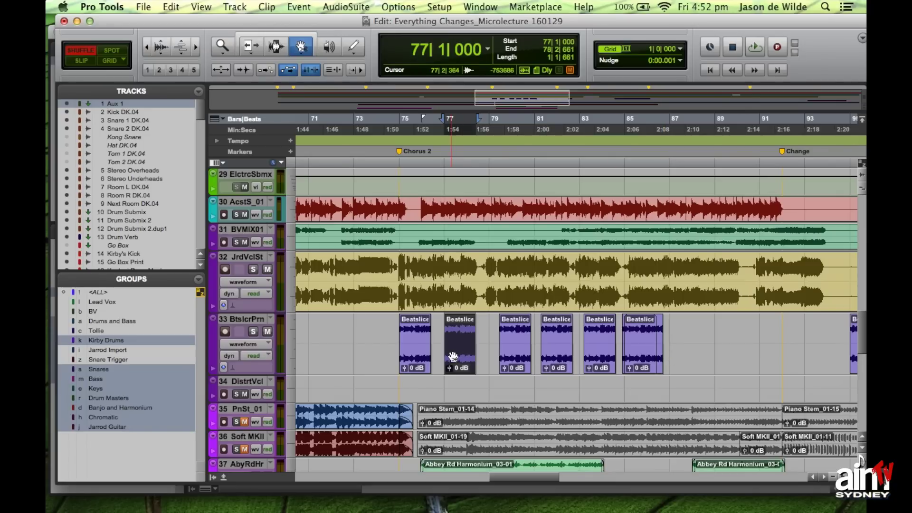
key("Delete")
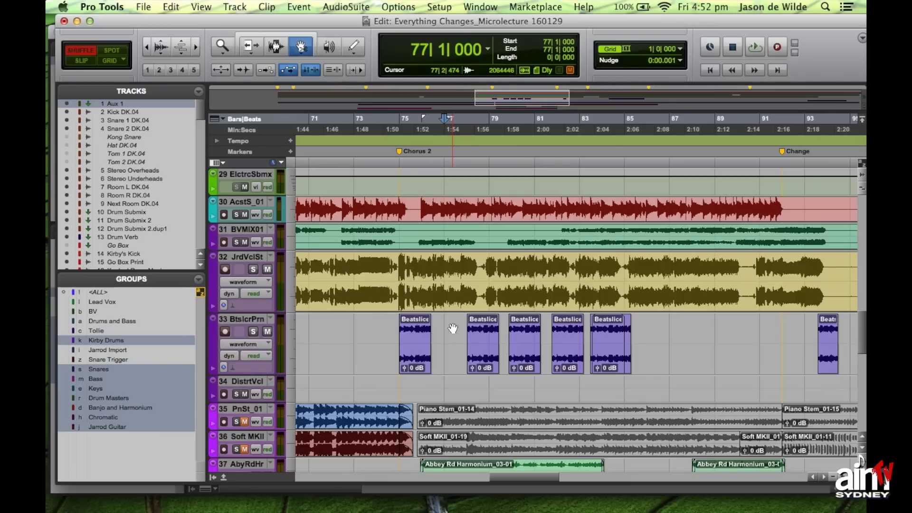
key("super+z")
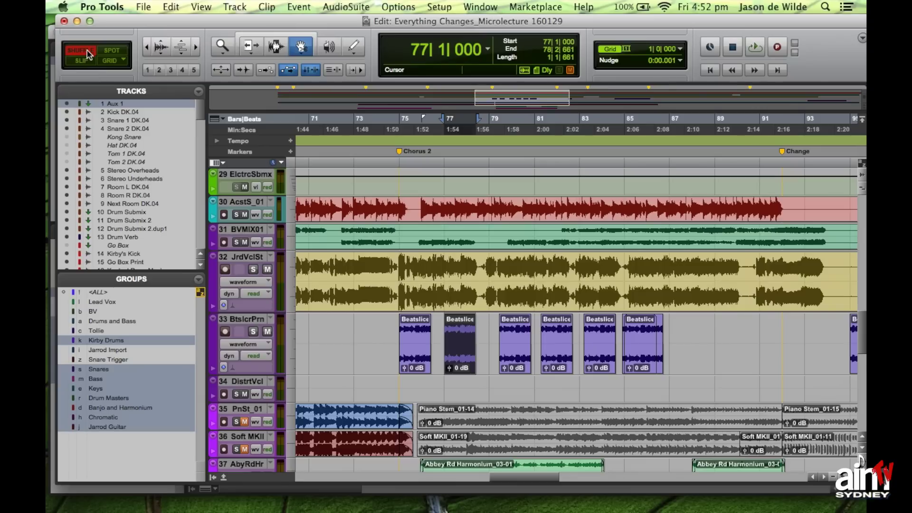
Switch to Spot mode and spot the second Beatslice clip to bar 89
left_click(112, 50)
left_click(457, 350)
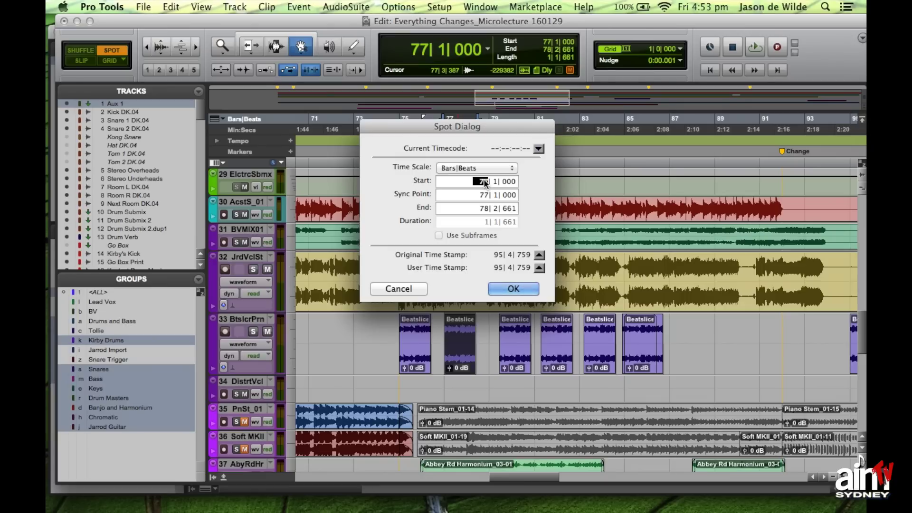
type("89")
left_click(506, 288)
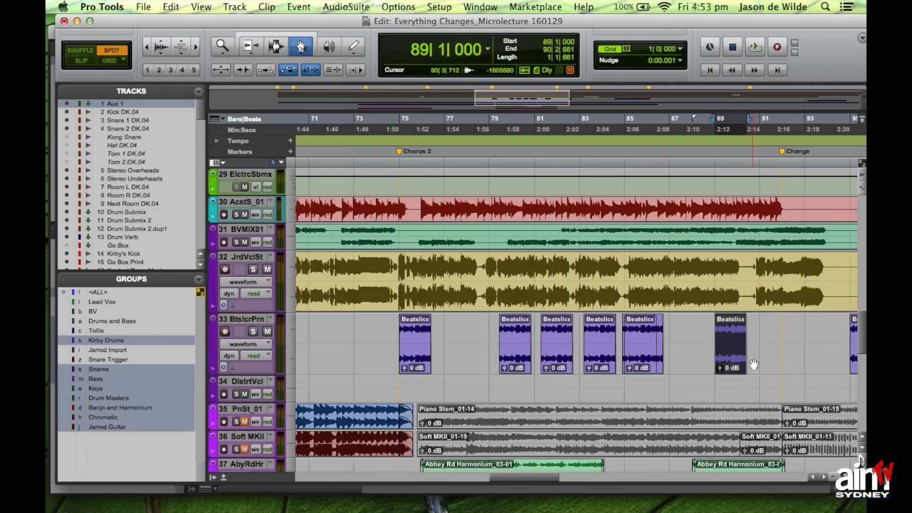
Spot the Beatslice clip near bar 79 to bar 85
left_click(517, 352)
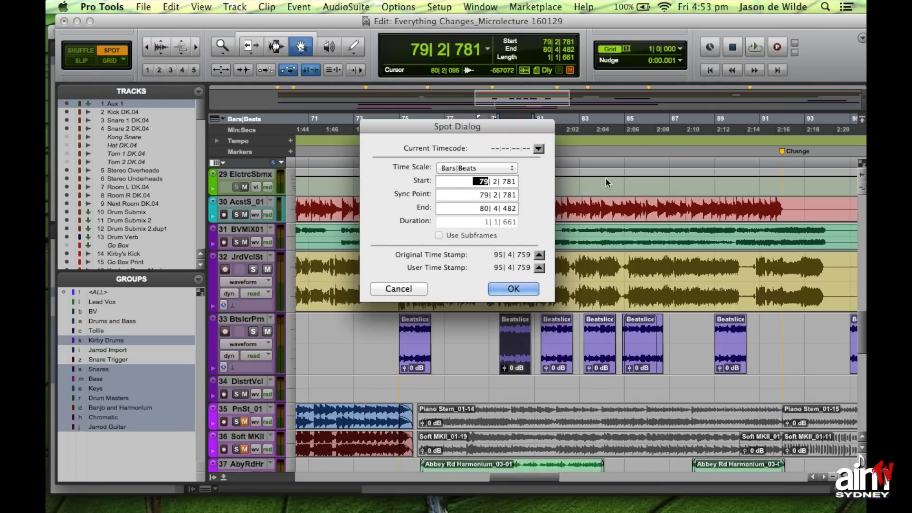
type("85| 1| 000")
key("Return")
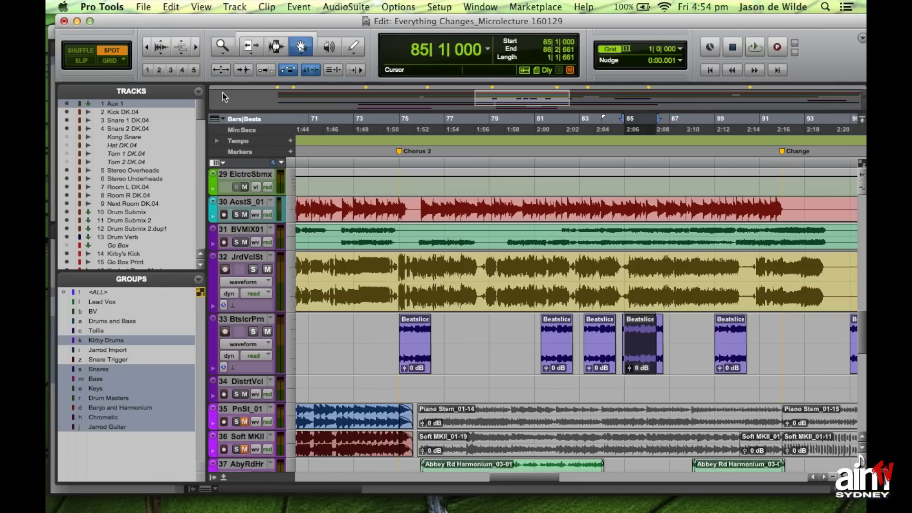
Set the edit mode back to Slip
left_click(86, 65)
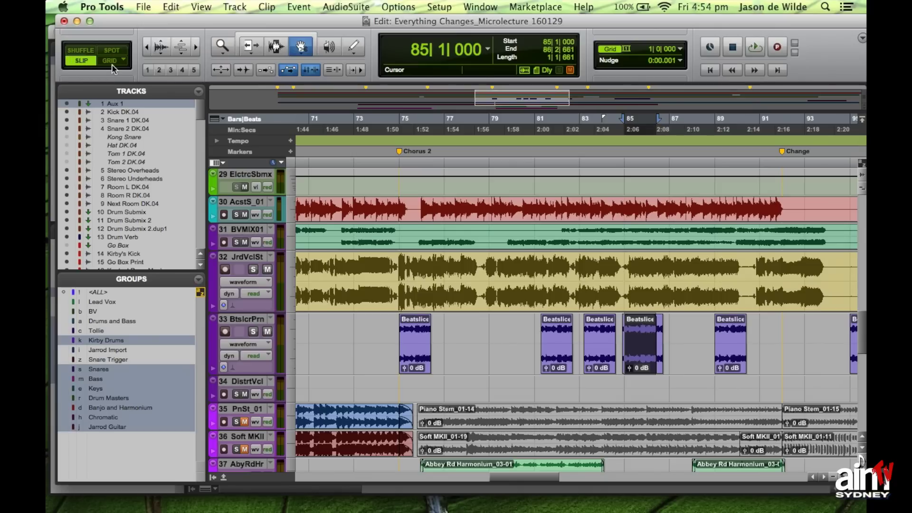